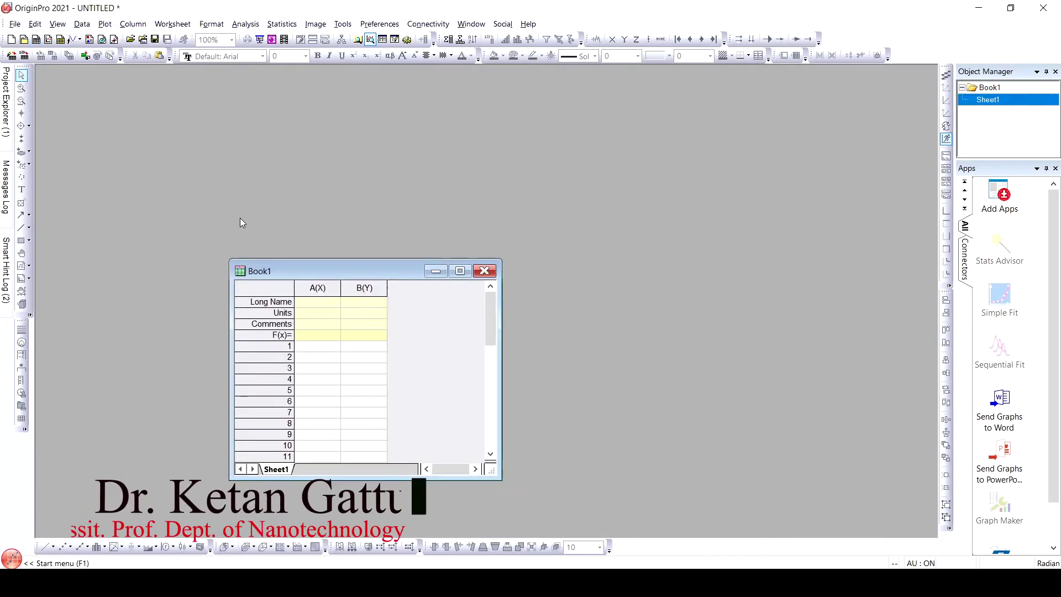
- Select the empty columns A(X) and B(Y) and start a single ASCII file import
drag(205, 111, 296, 184)
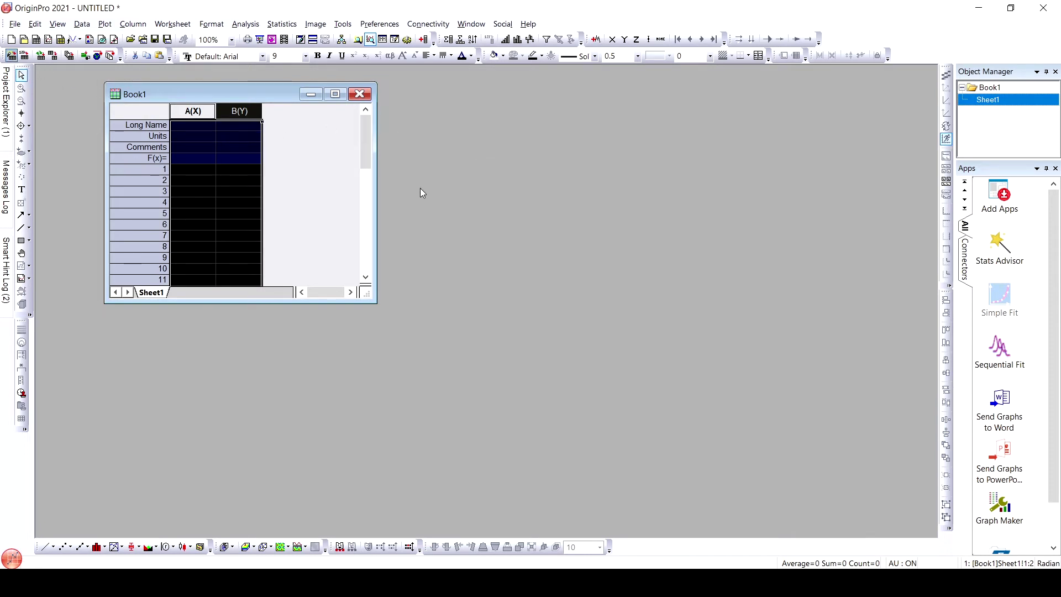
key(ctrl+3)
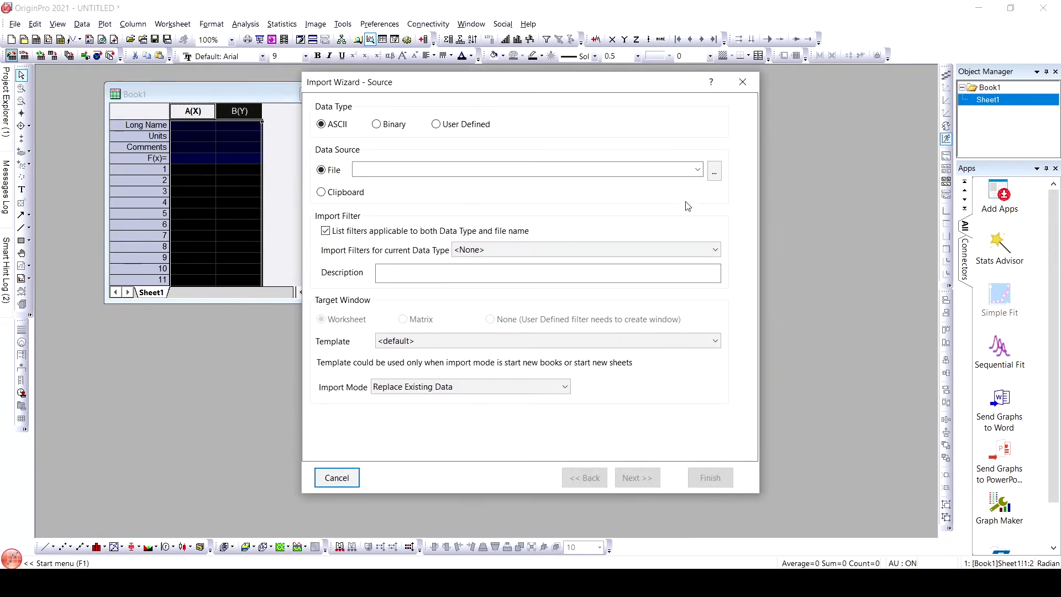
- Choose E:\Recordings\I-V.txt as the file to import in the Import Wizard
click(718, 174)
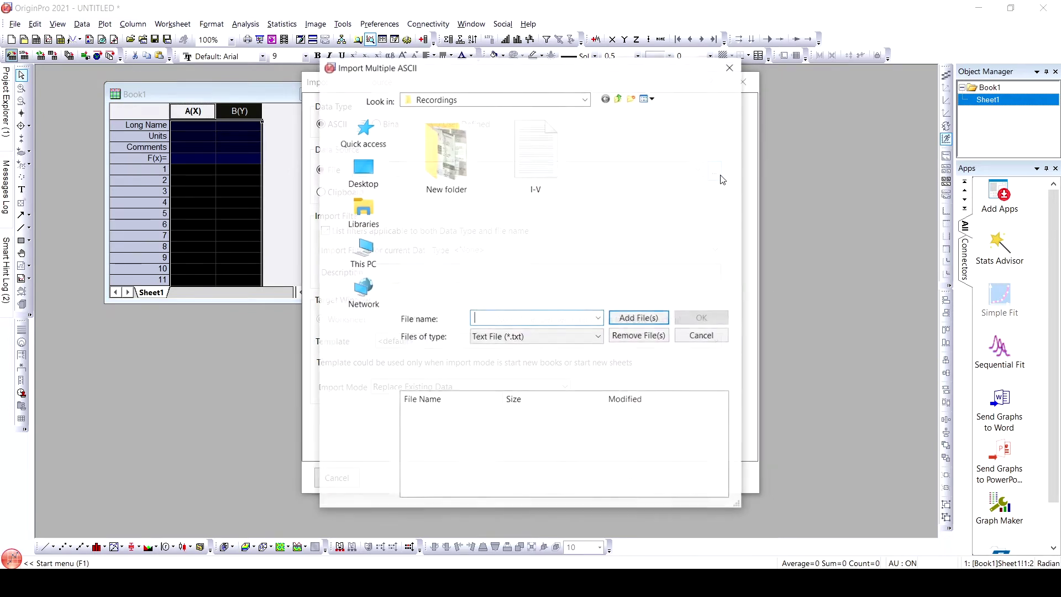
click(576, 157)
click(639, 322)
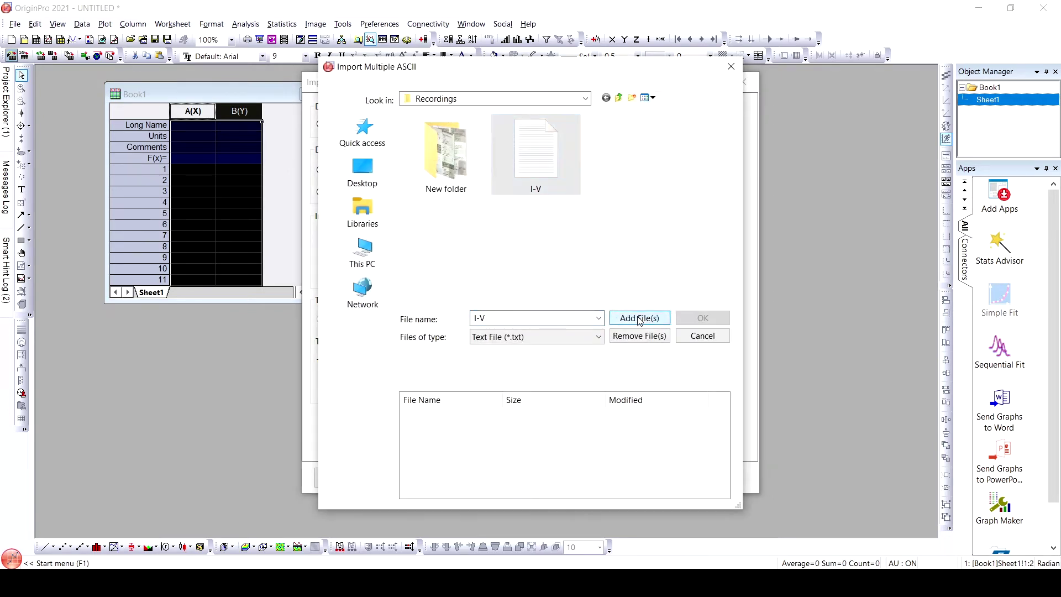
click(701, 318)
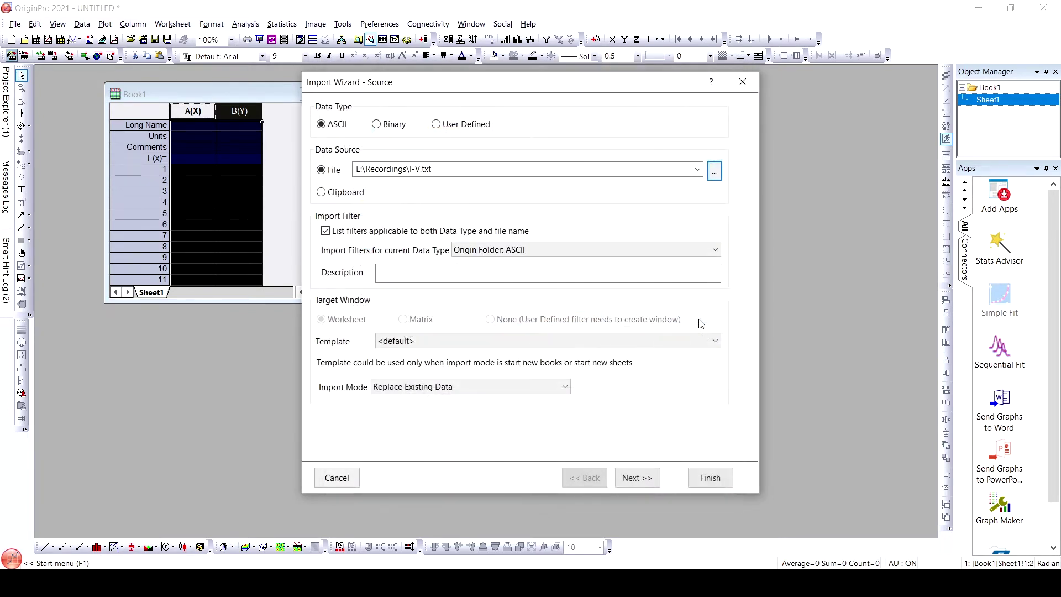
- Step through the remaining wizard pages with default settings and finish the import
click(639, 479)
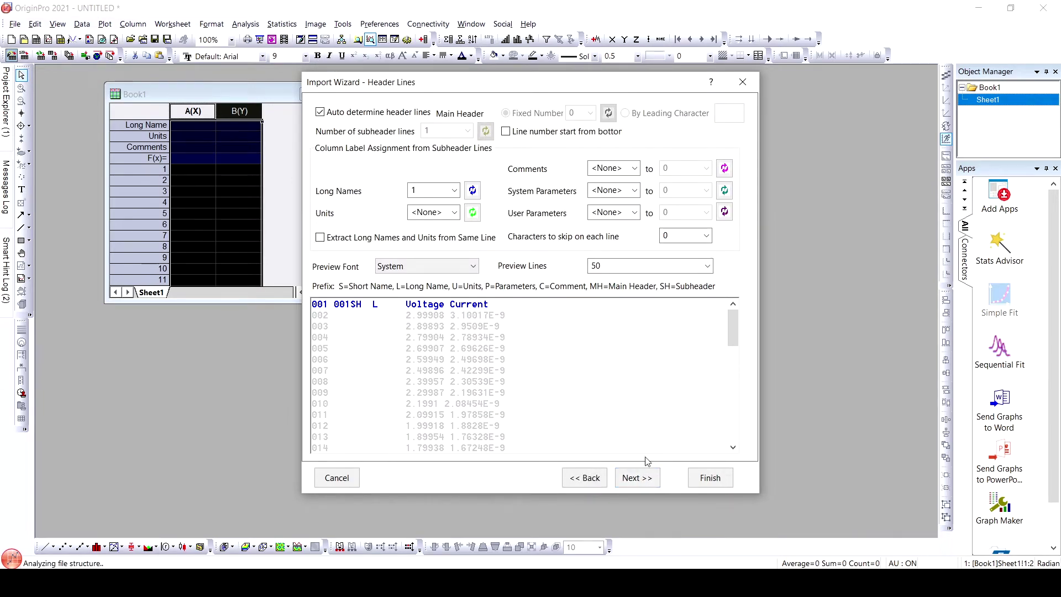
click(642, 479)
click(644, 480)
click(646, 480)
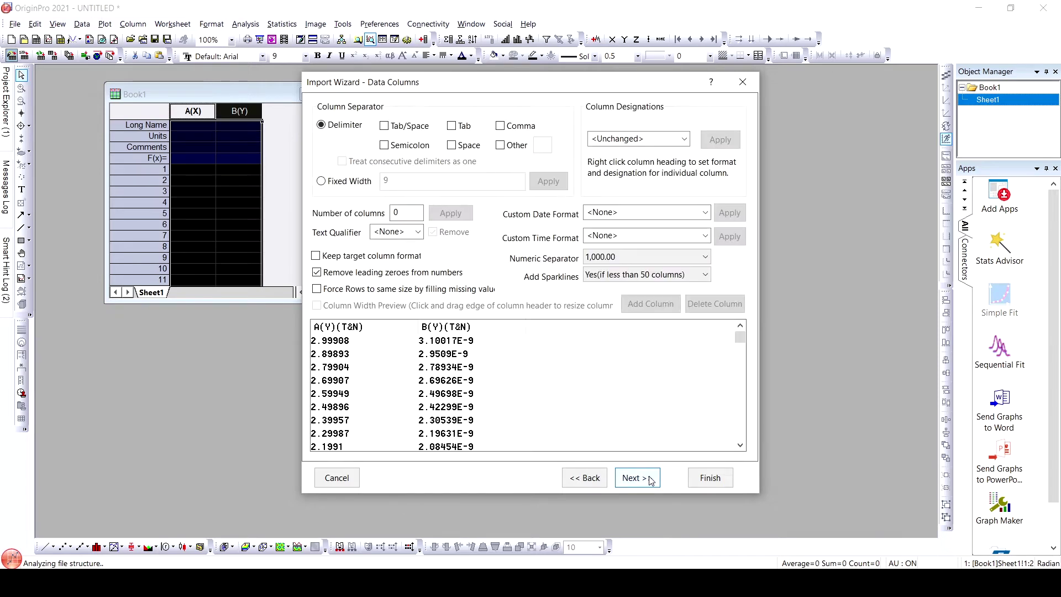
click(650, 478)
click(650, 479)
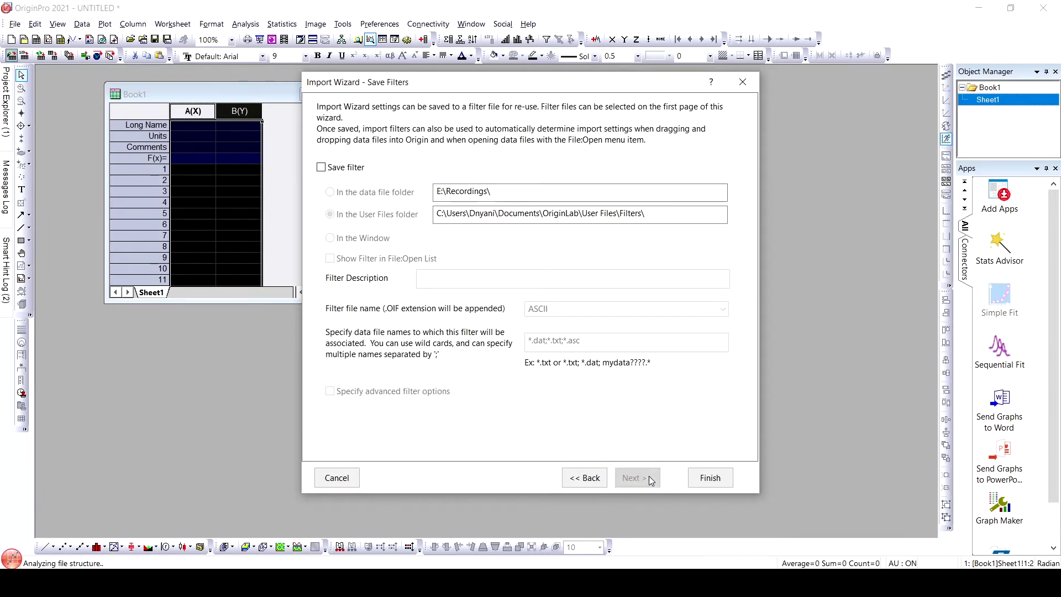
click(708, 477)
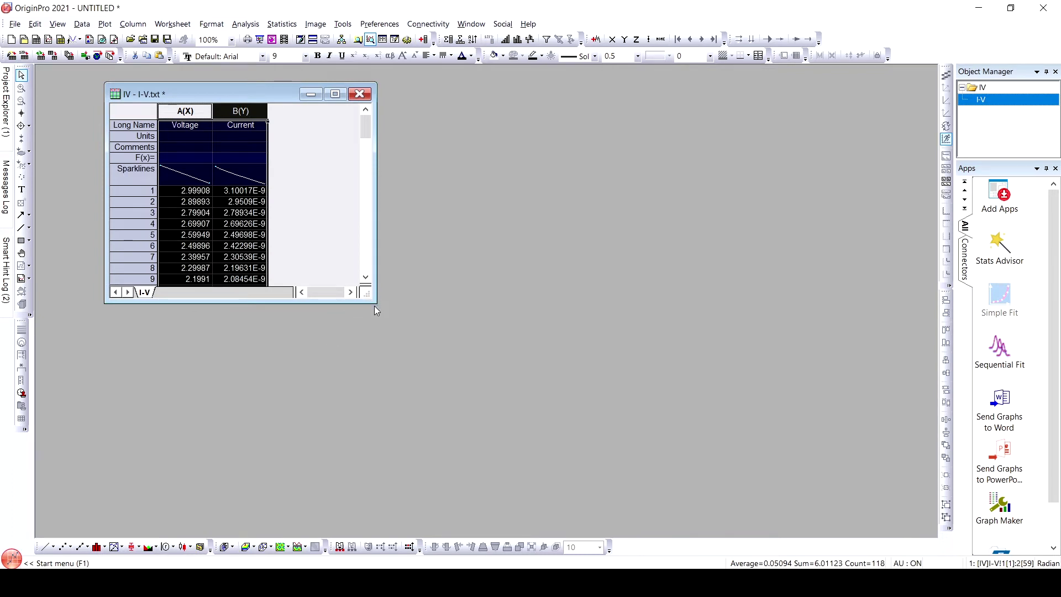
- Maximize the worksheet, select Voltage and Current, and plot them as Line+Symbol
drag(373, 302, 570, 456)
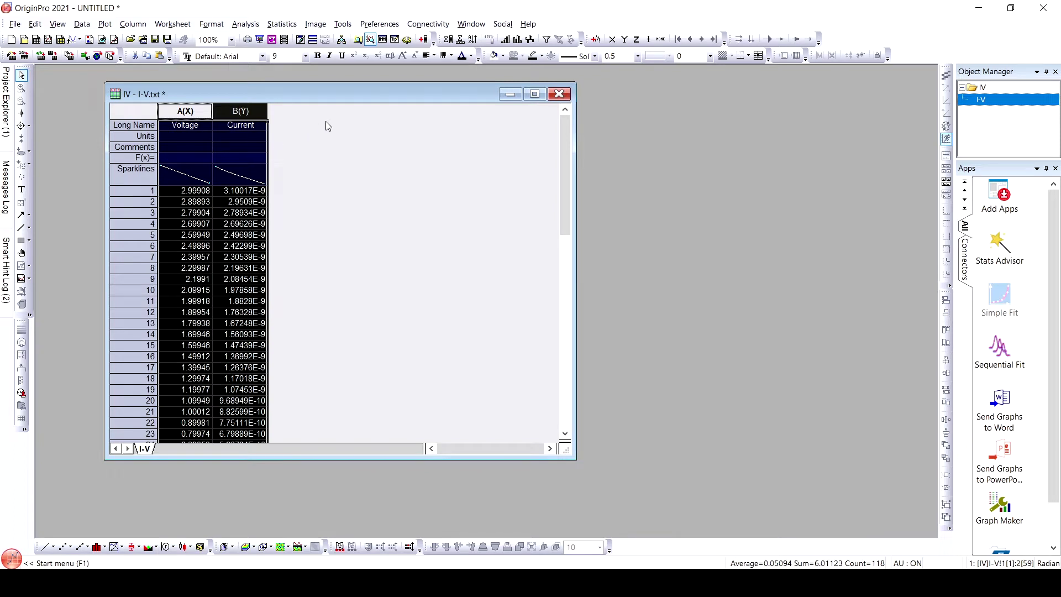
click(534, 95)
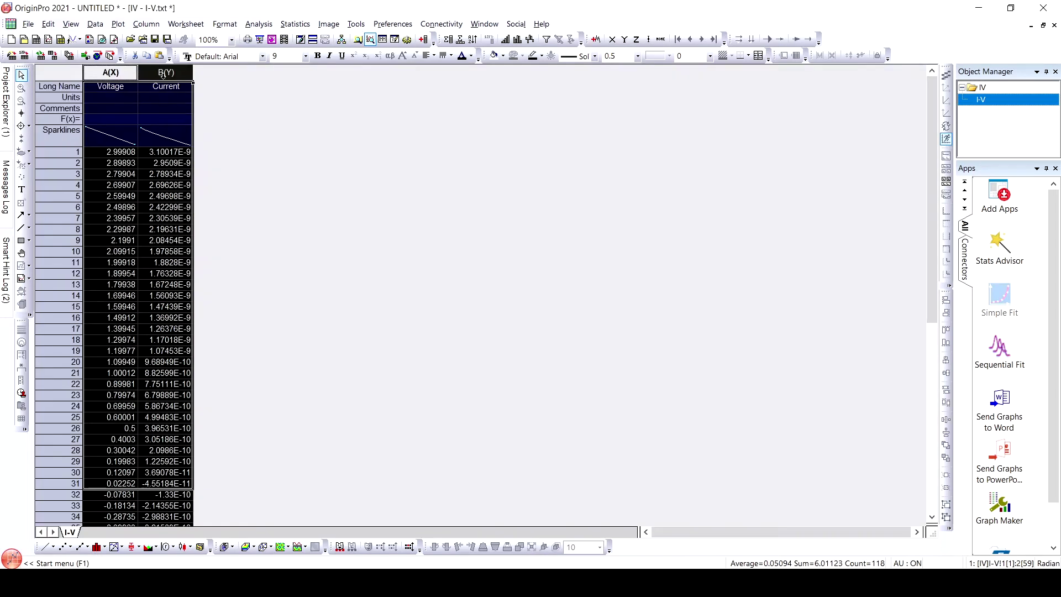
drag(121, 72, 166, 72)
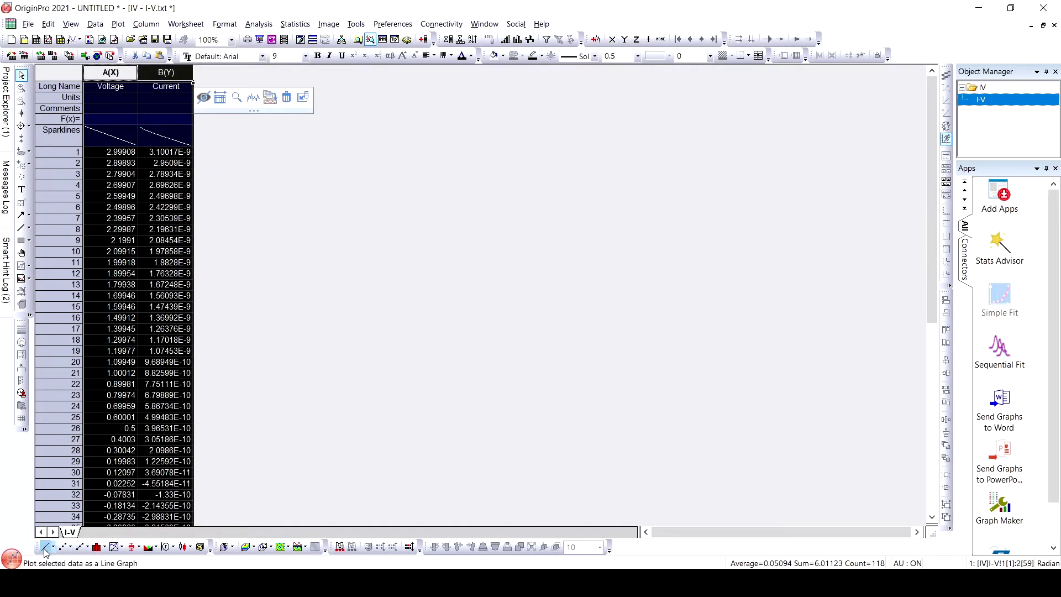
click(82, 551)
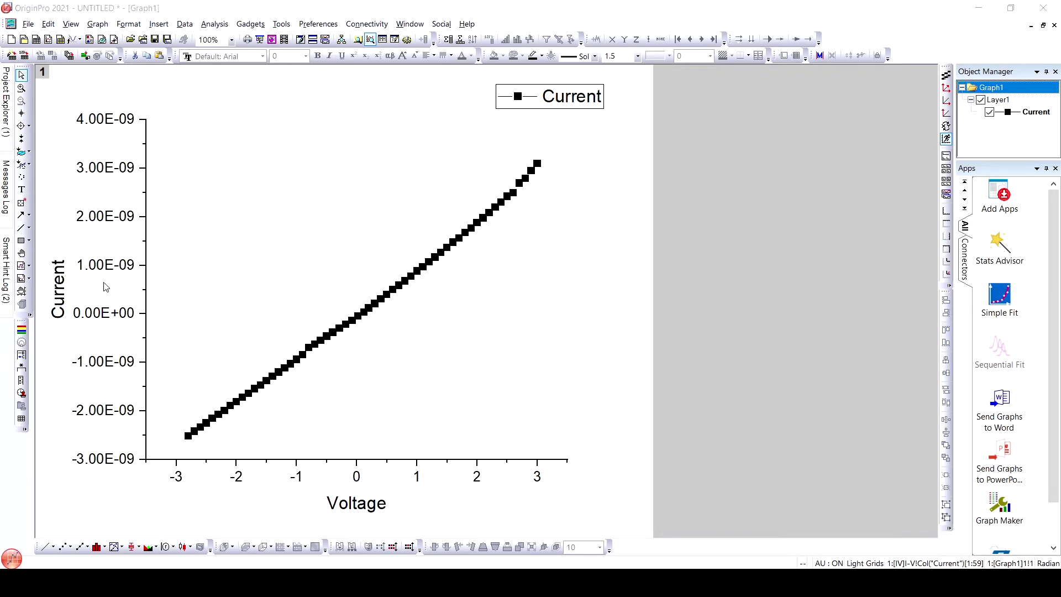
- In the axis dialog, set the left axis position to At Position = 0
double_click(114, 267)
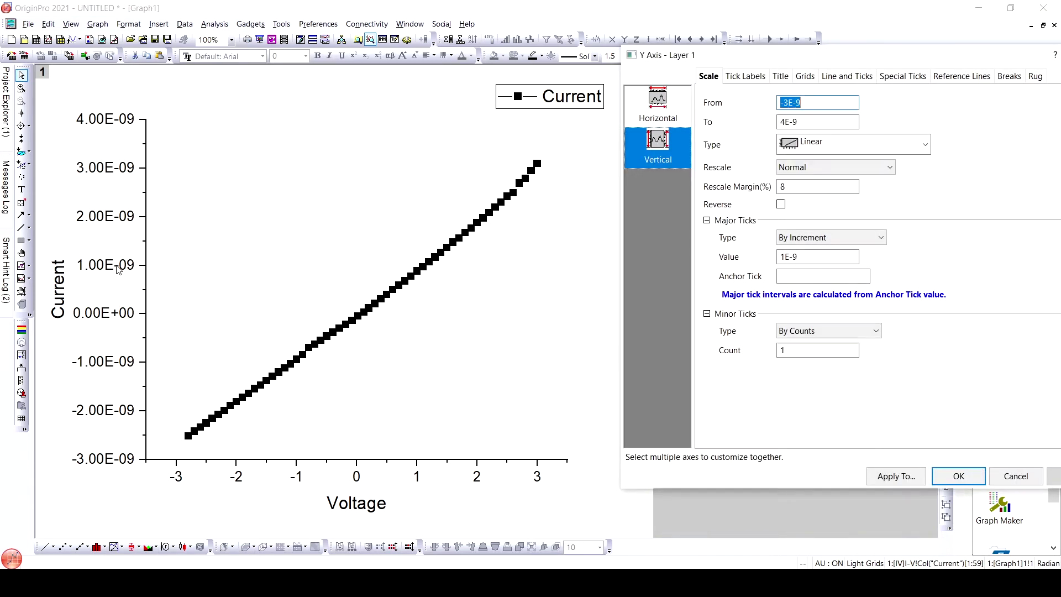
click(838, 78)
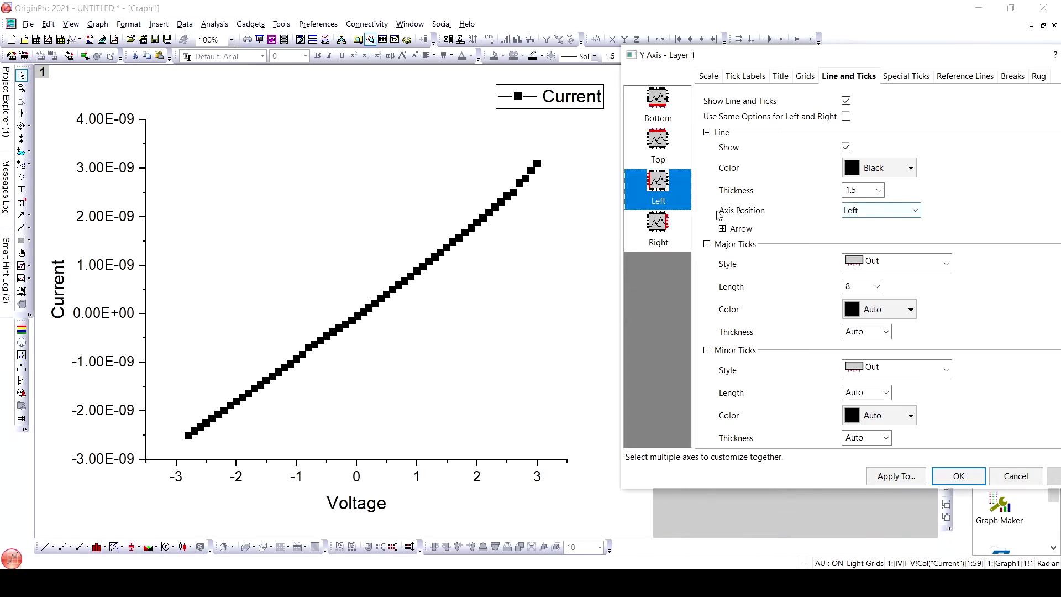
click(887, 211)
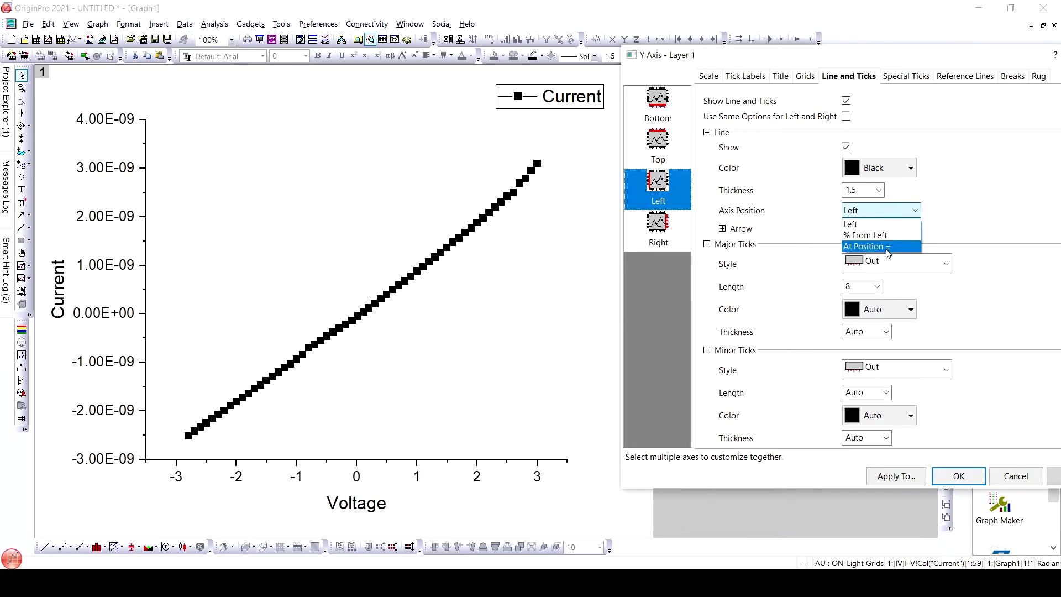
click(890, 247)
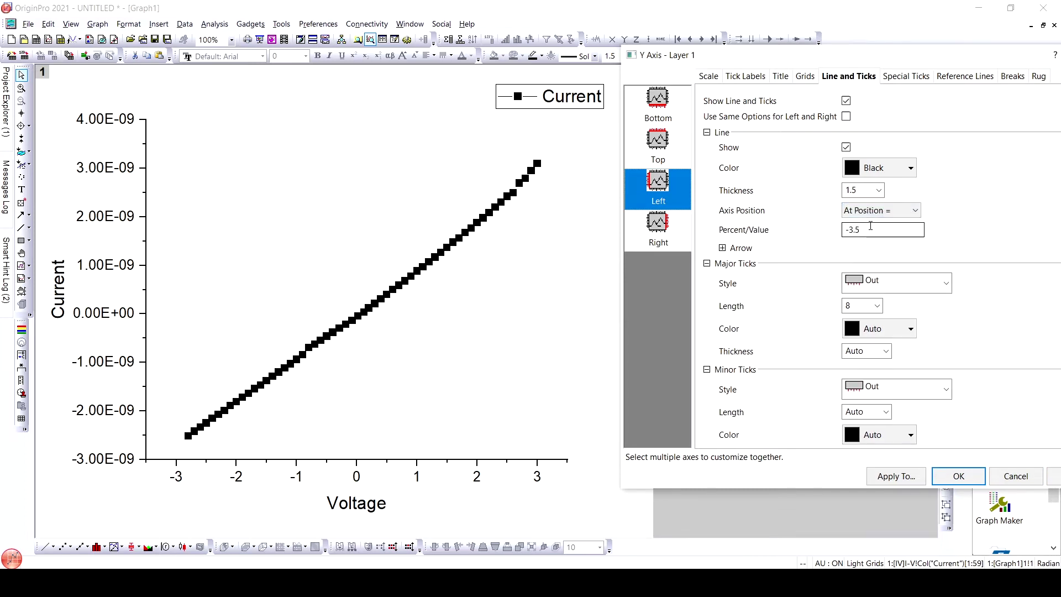
click(874, 231)
text(0)
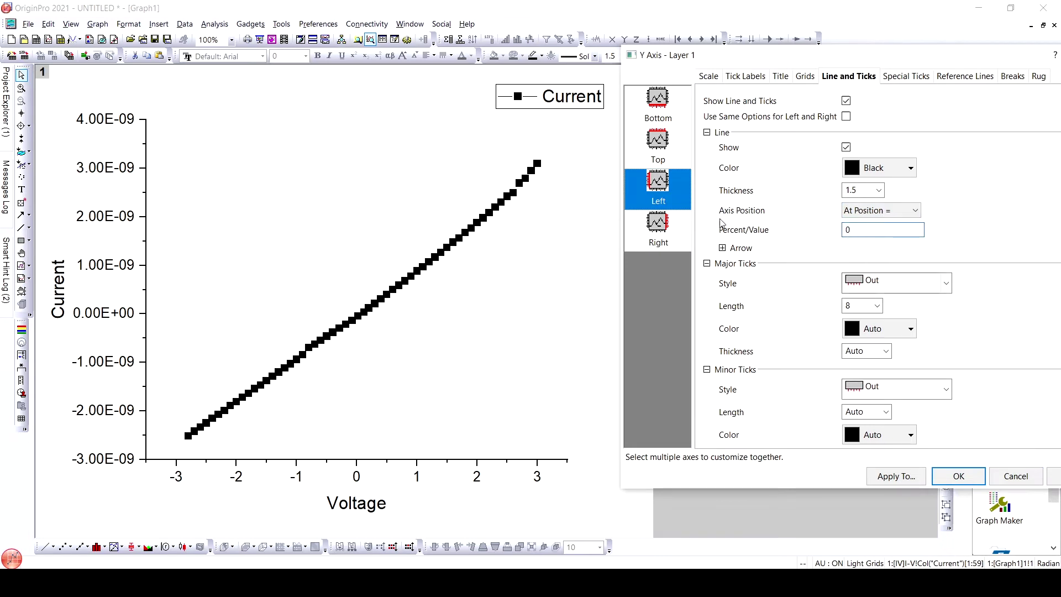
- Set the bottom axis to At Position = 0 and apply, crossing the axes at the origin
click(670, 109)
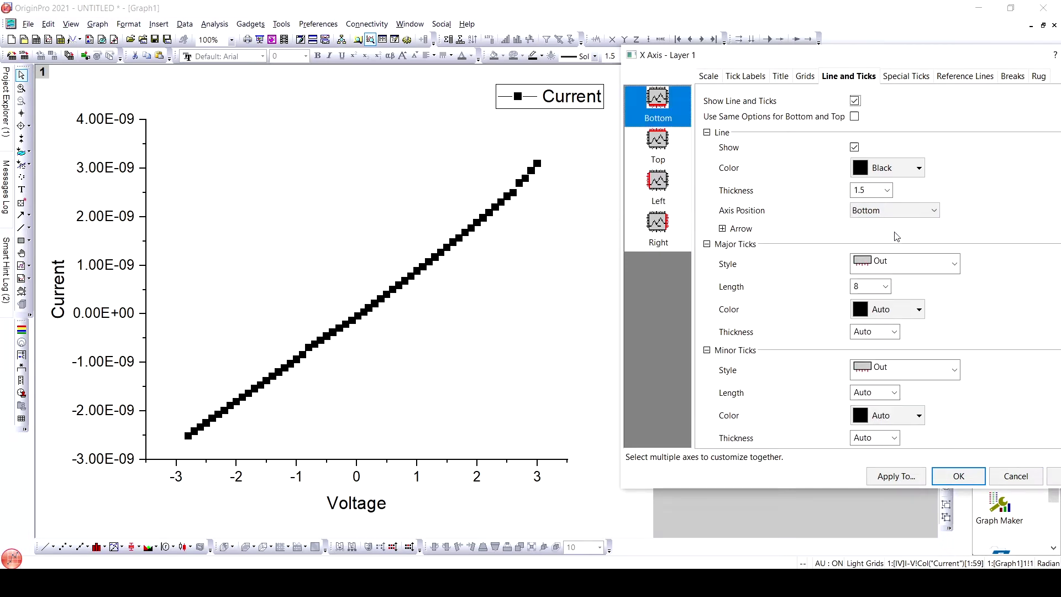
click(900, 214)
click(898, 247)
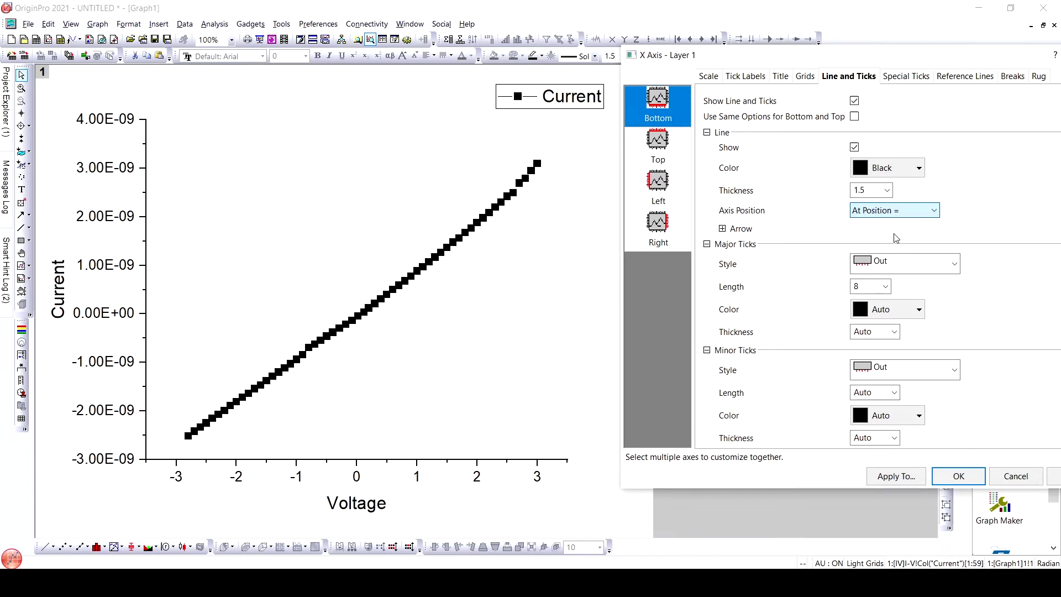
text(0)
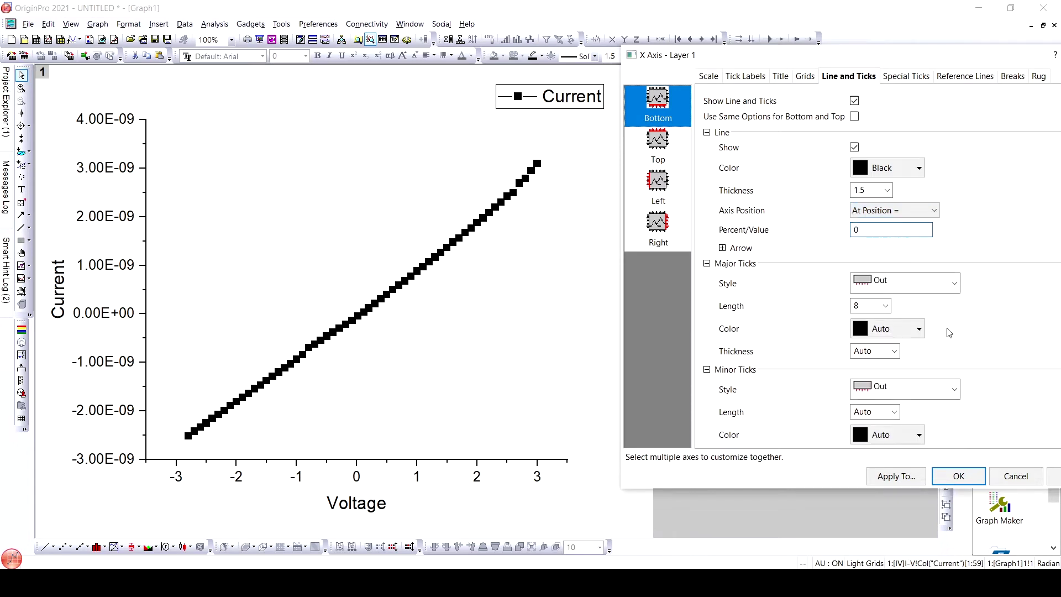
drag(927, 57, 805, 59)
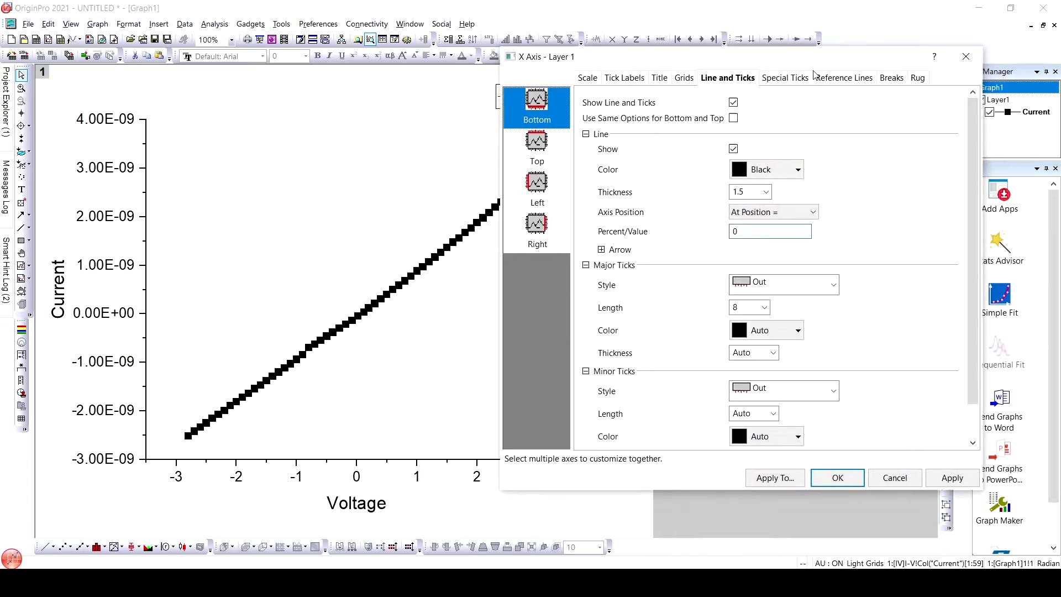
click(961, 480)
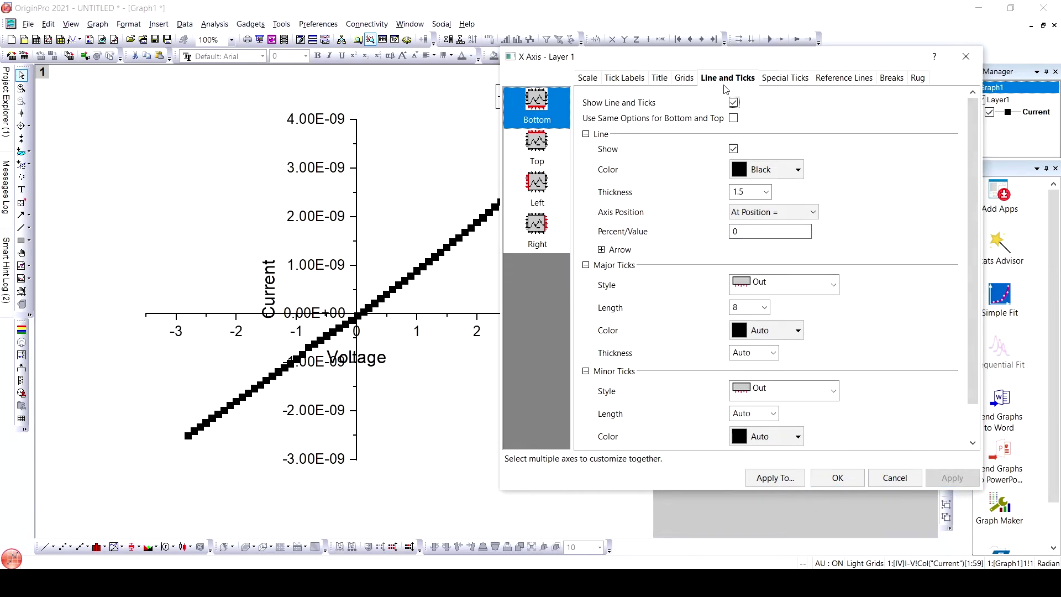
drag(736, 62, 807, 71)
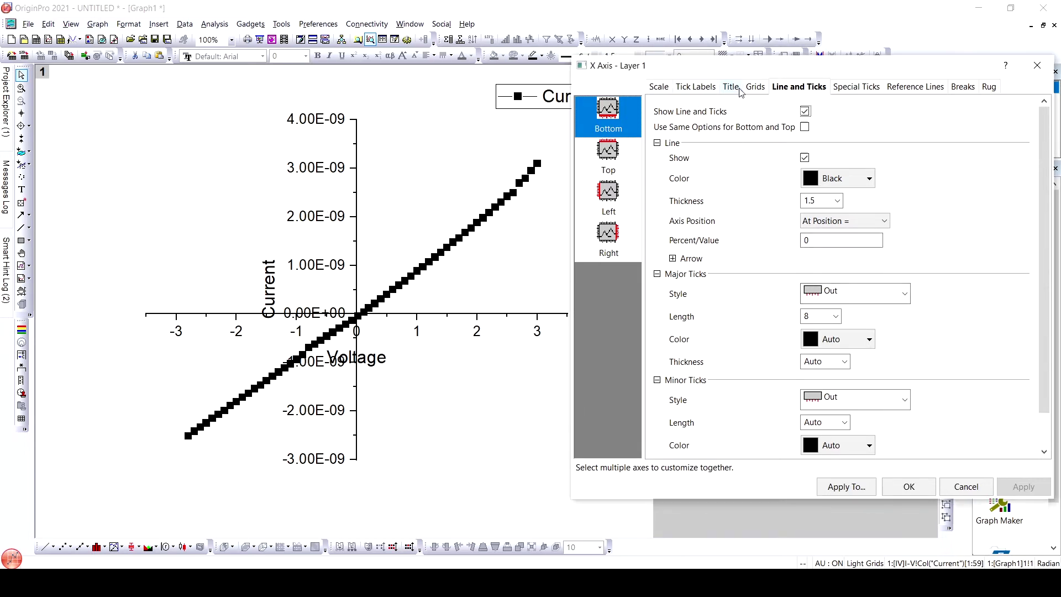
click(666, 89)
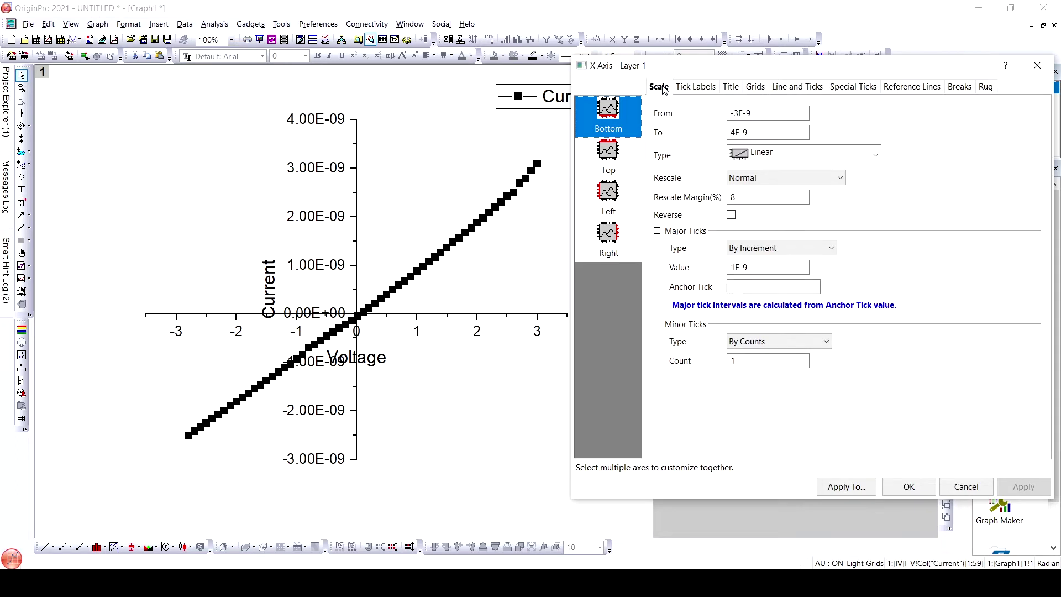
- Delete the 1E-9 Divide by Factor from the bottom axis tick labels
click(697, 88)
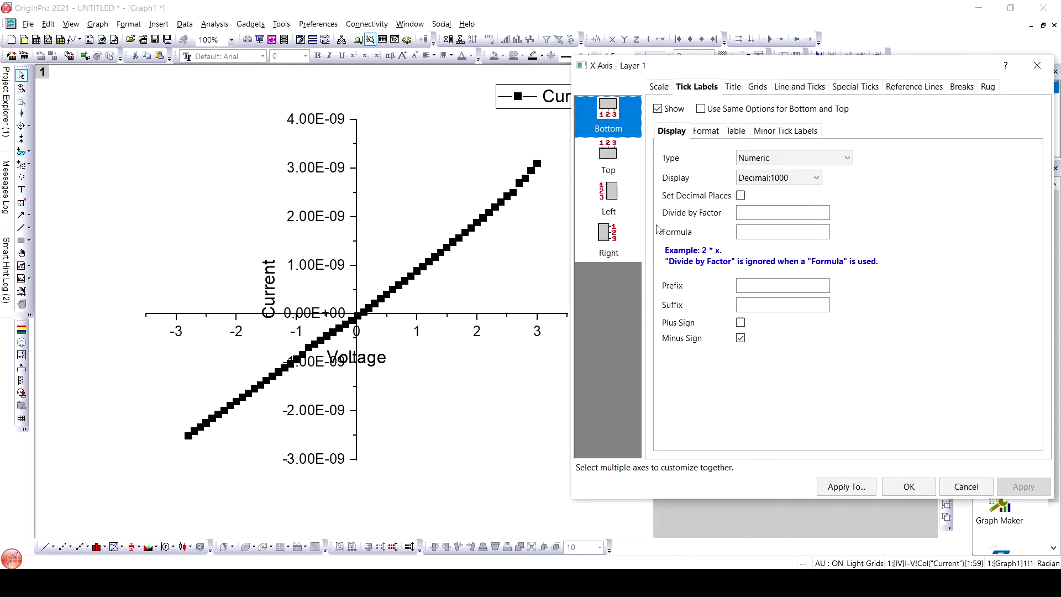
click(767, 214)
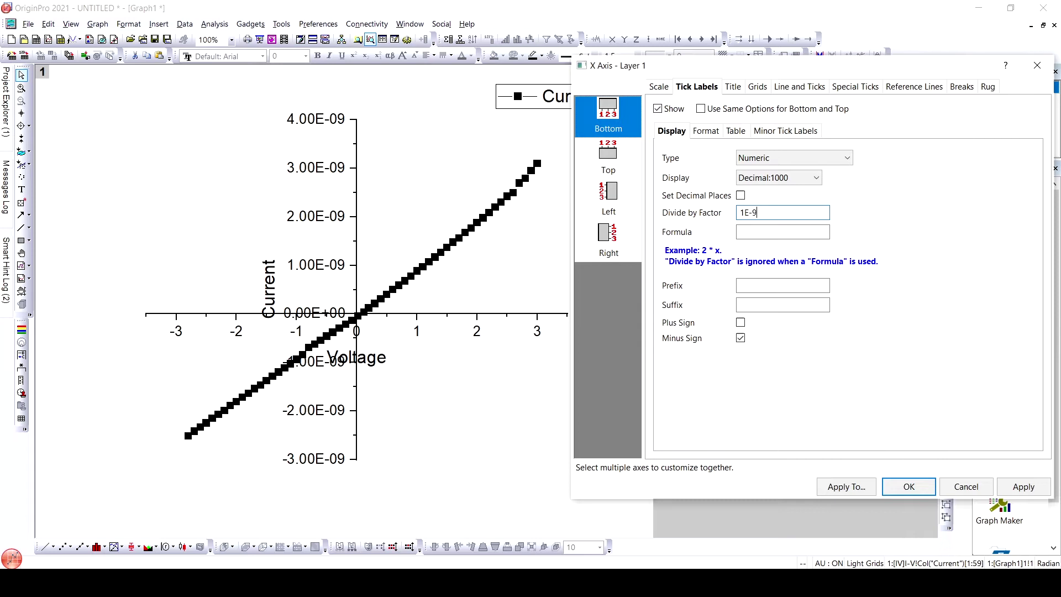
click(1037, 487)
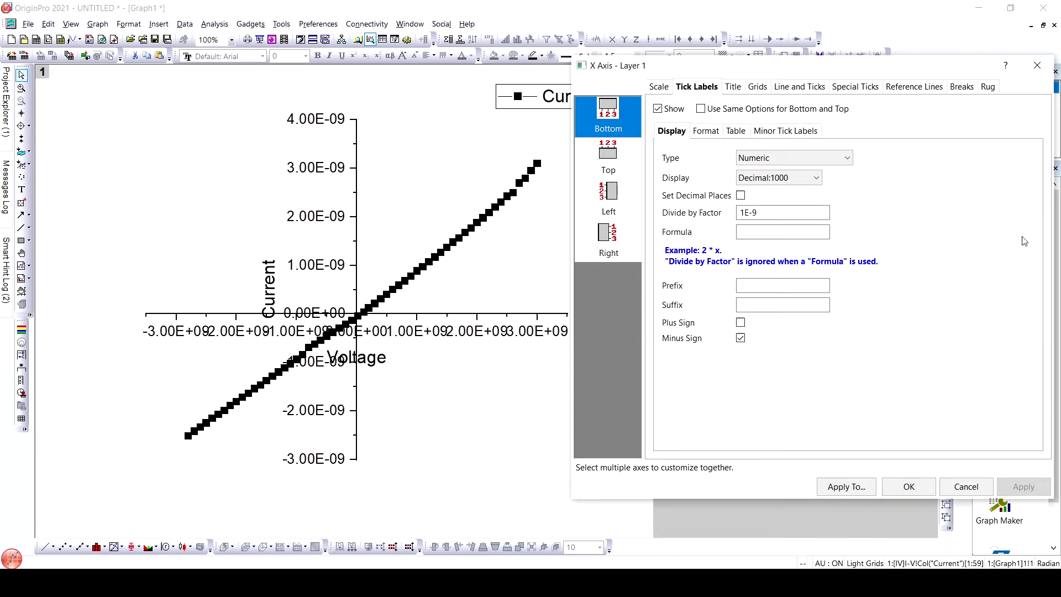
double_click(765, 211)
drag(764, 211, 713, 213)
key(BackSpace)
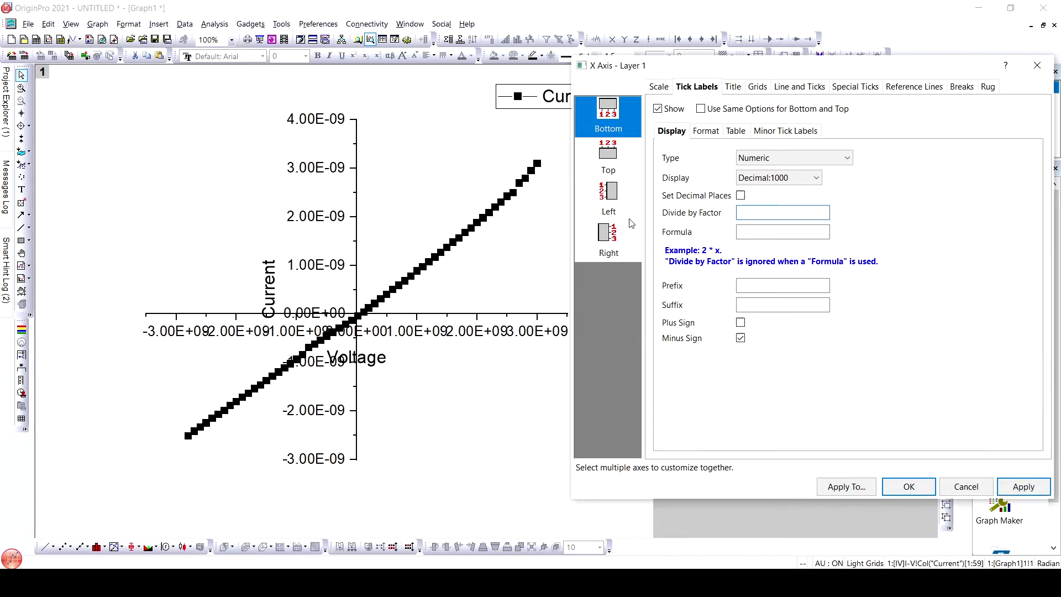
click(611, 207)
- Set the left axis tick labels' Divide by Factor to 1E-9 and apply
click(766, 213)
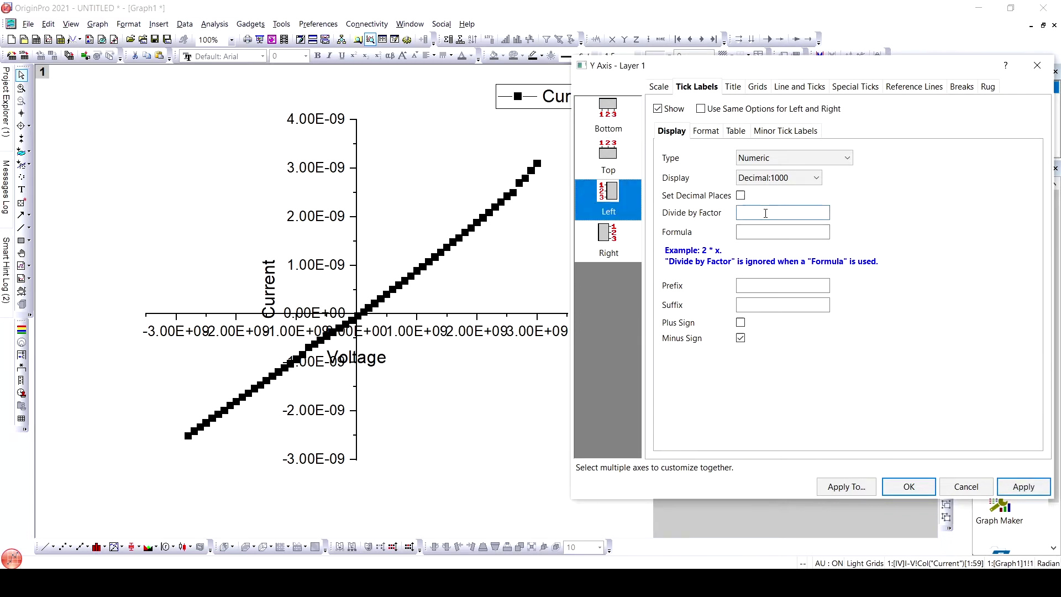
text(1E-9)
click(1035, 486)
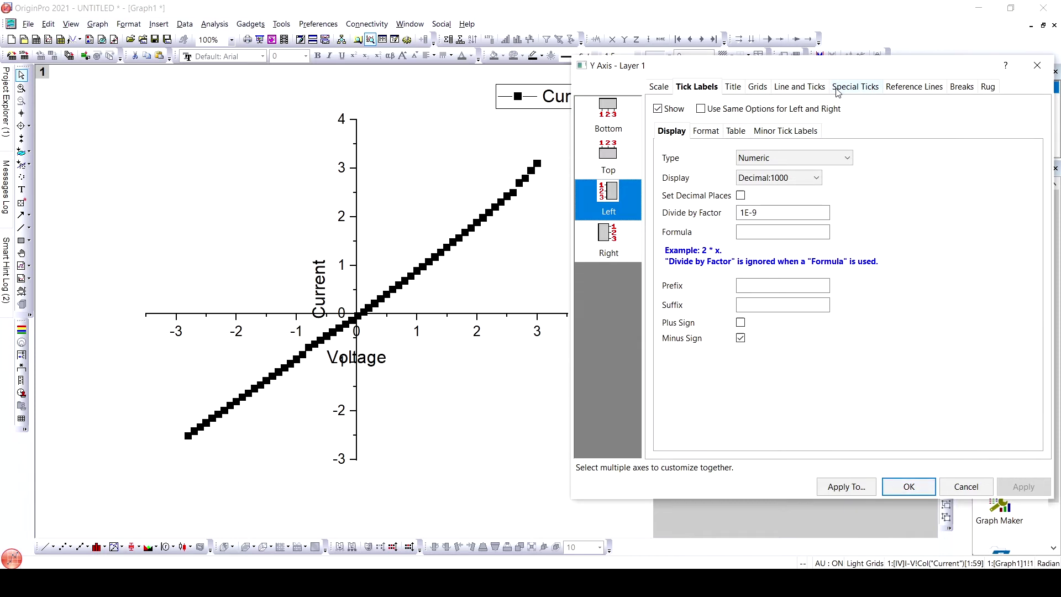
click(789, 89)
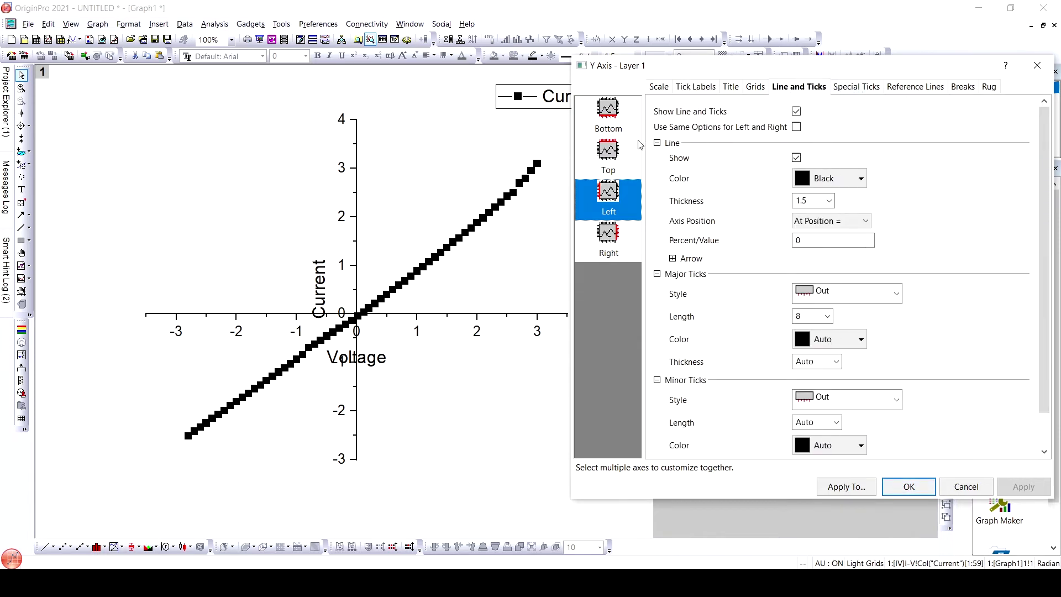
- Show the top axis line with major and minor tick styles set to None, then apply
click(606, 116)
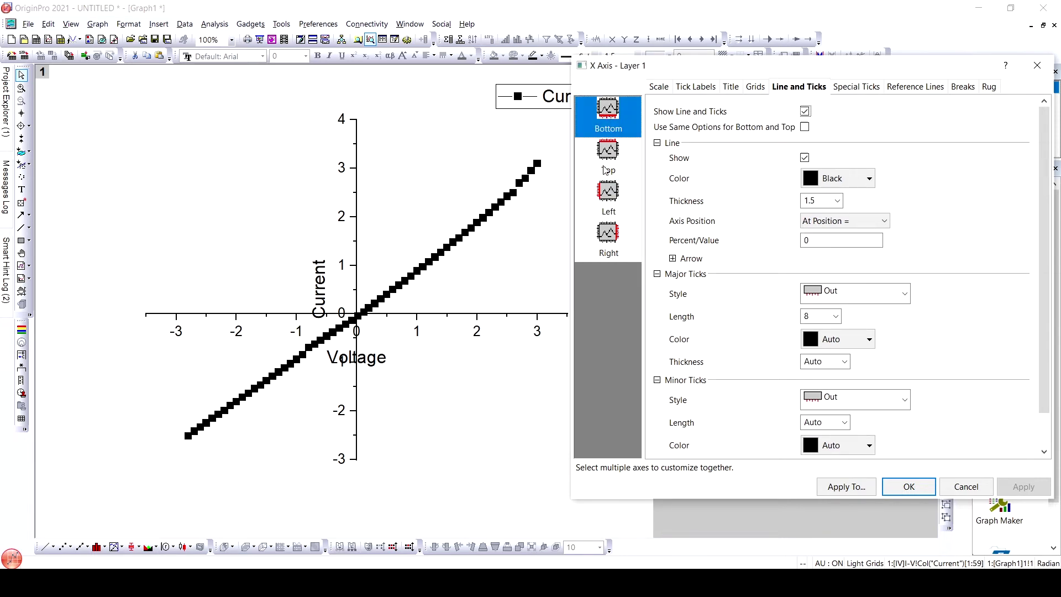
click(606, 166)
click(804, 111)
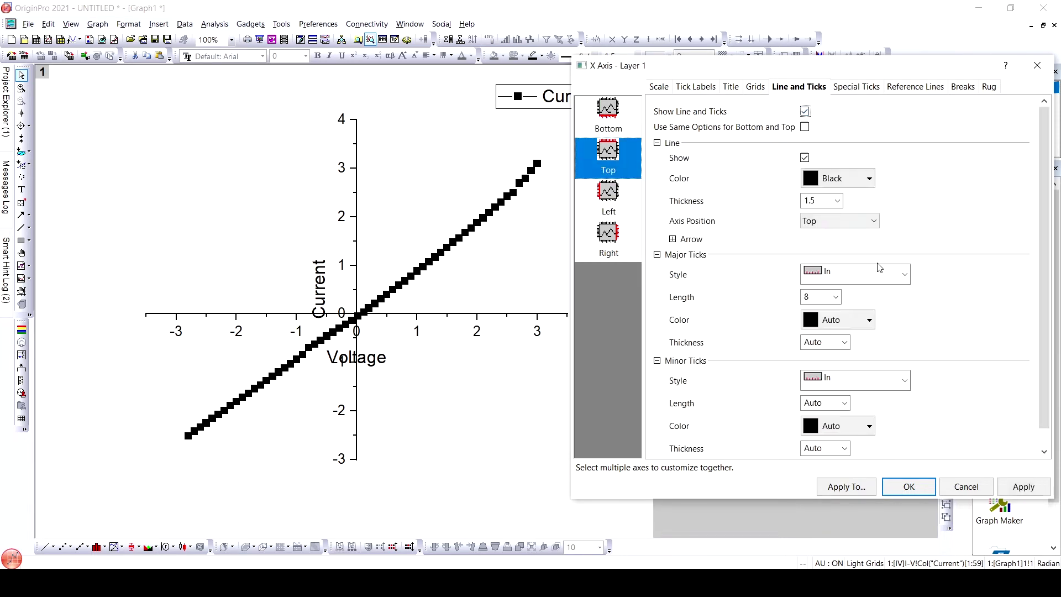
click(895, 274)
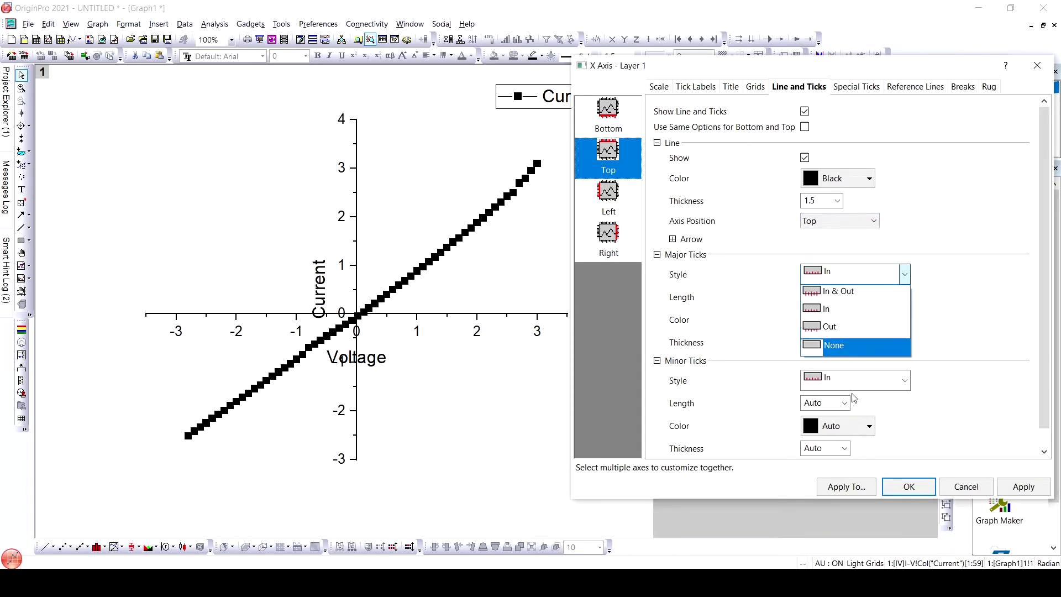
click(864, 347)
click(884, 389)
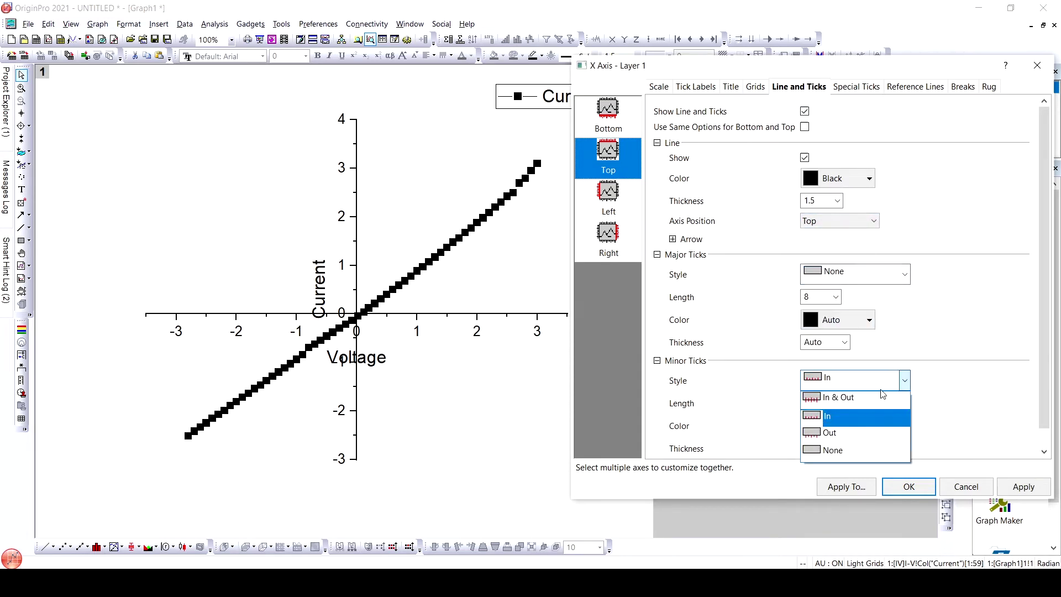
click(875, 451)
click(1031, 488)
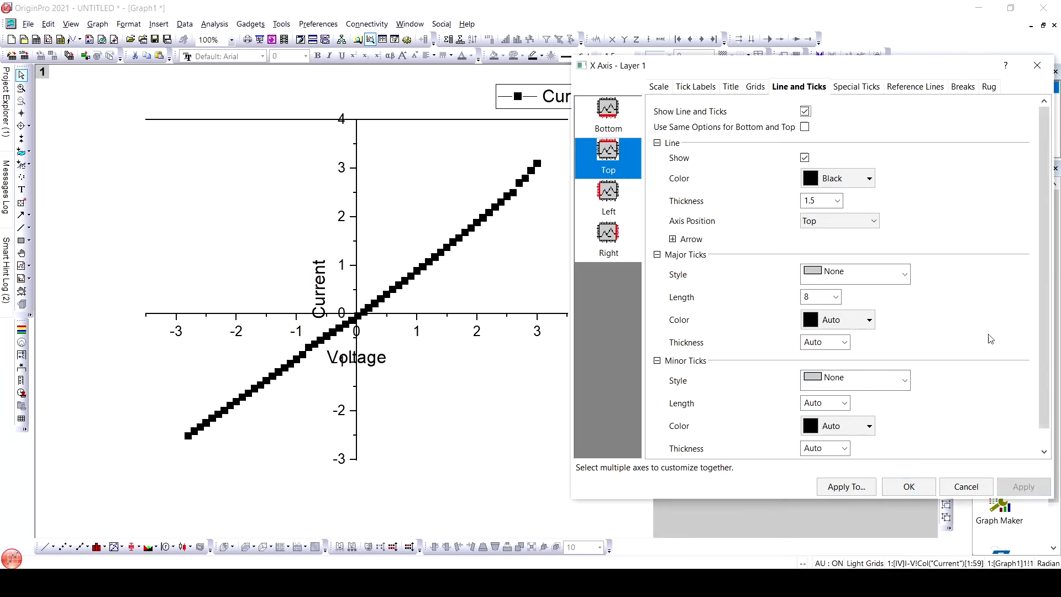
- Turn on the right axis line, keeping its position at the right edge
click(604, 248)
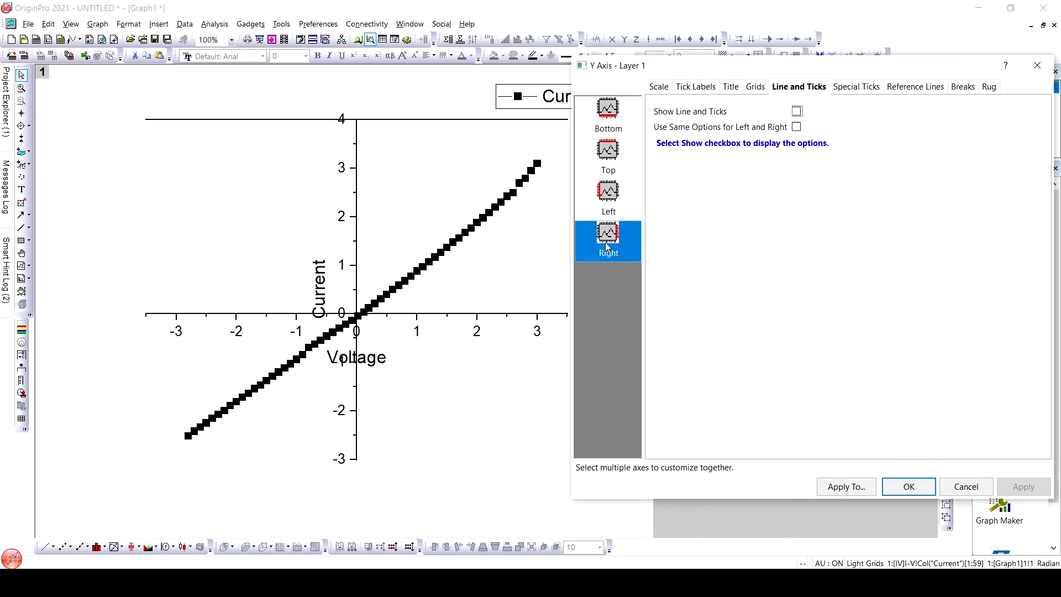
click(796, 111)
click(863, 221)
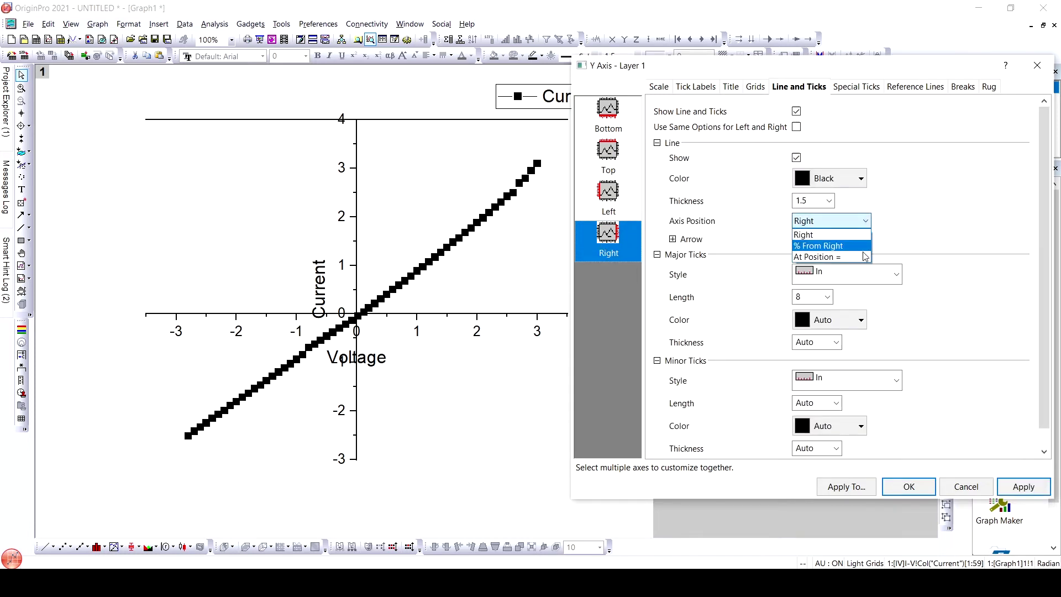
click(846, 246)
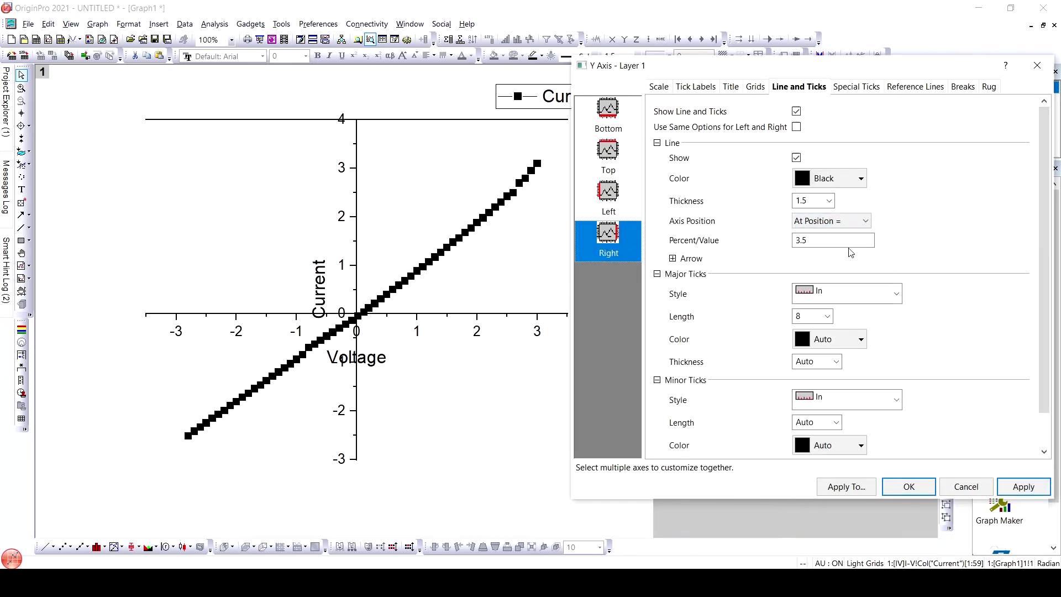
click(849, 246)
click(862, 221)
click(854, 246)
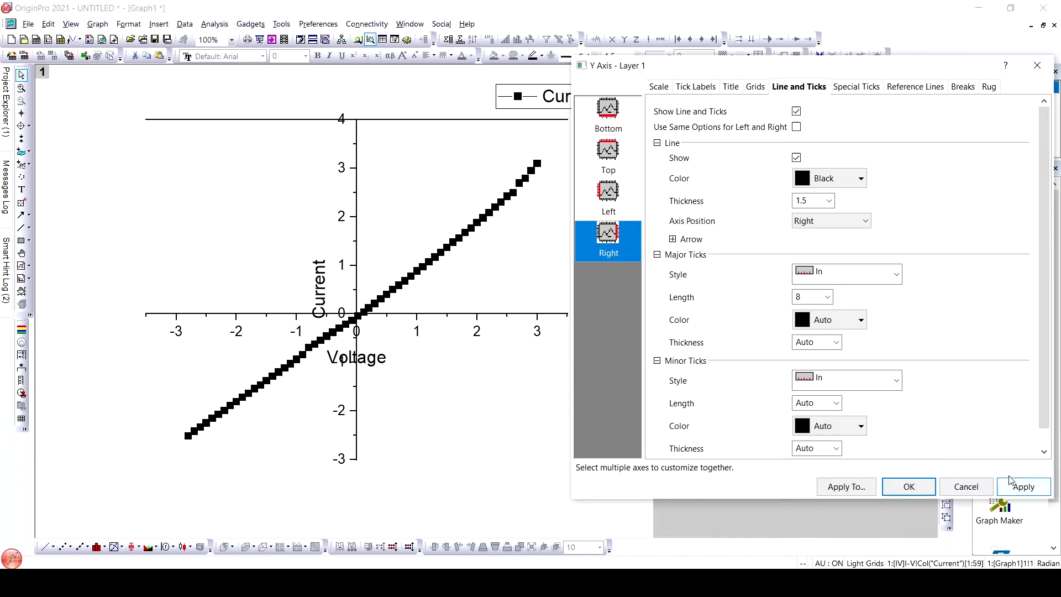
- Set the right axis major and minor tick styles to None and apply
click(894, 275)
click(877, 344)
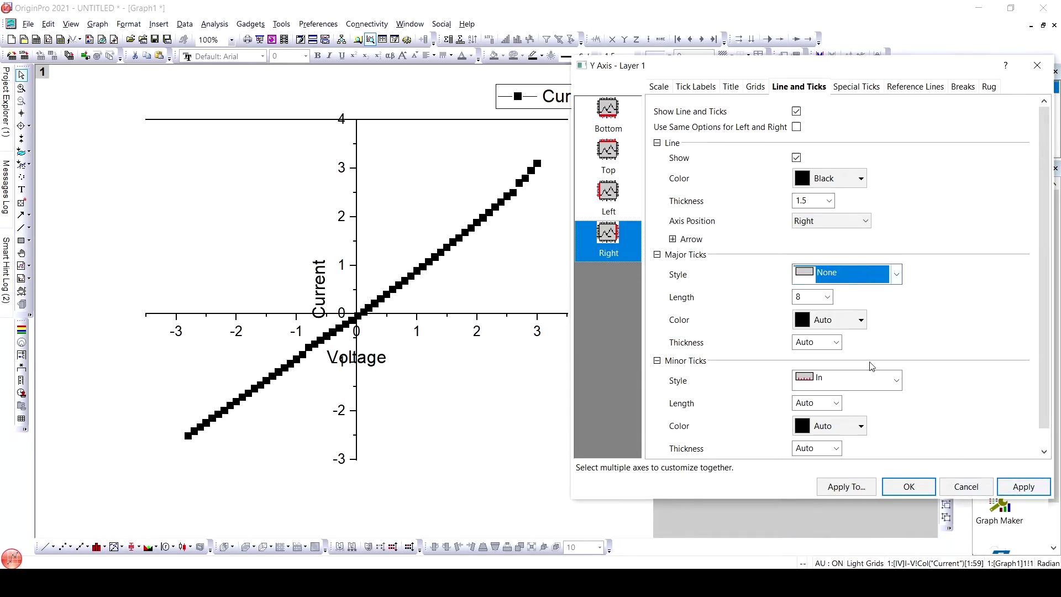
click(880, 387)
click(877, 450)
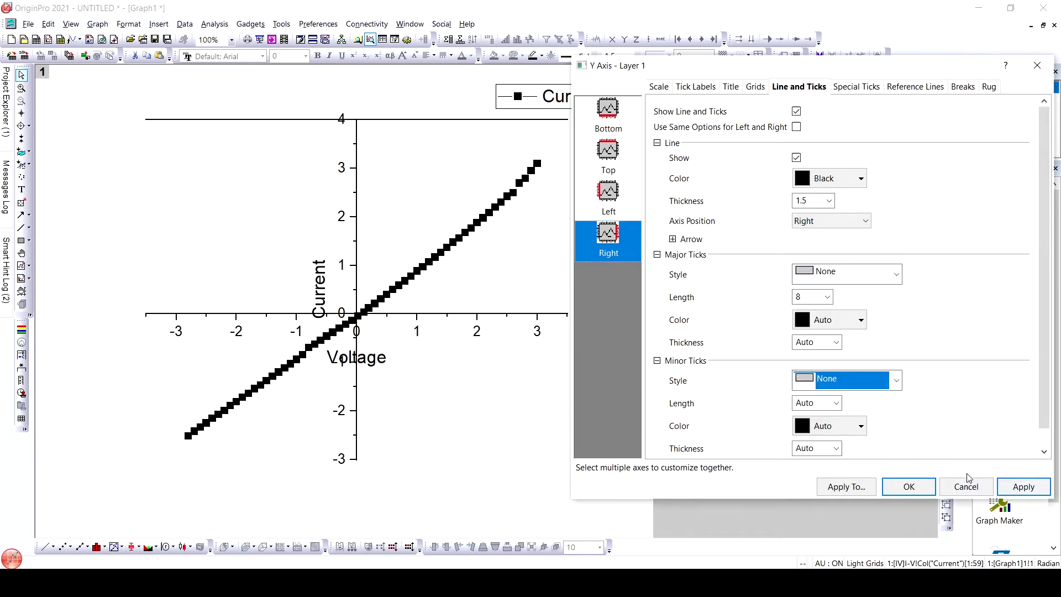
click(1023, 486)
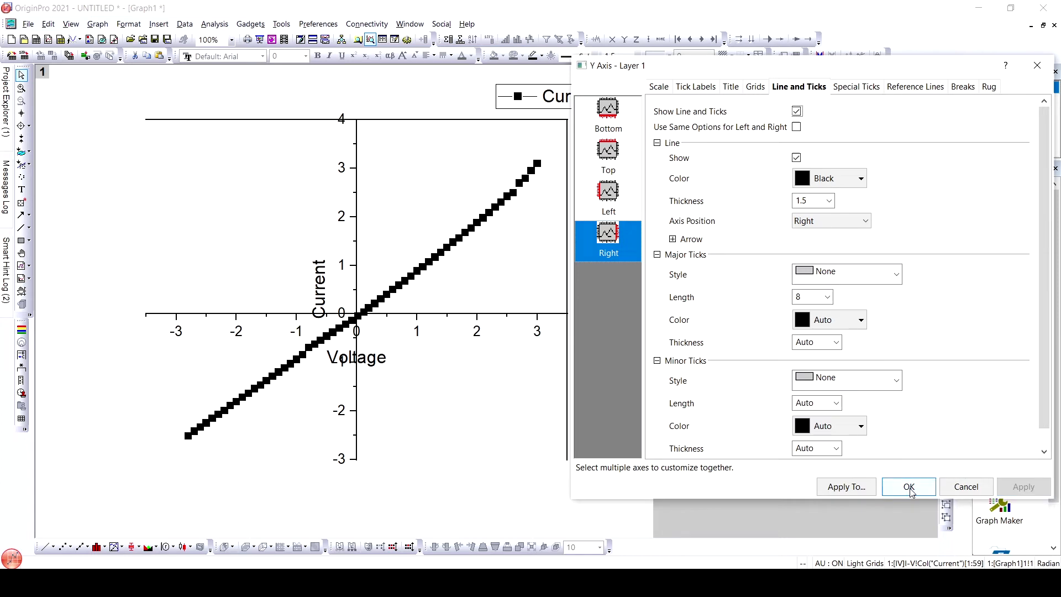
mouse_move(735, 66)
mouse_down()
mouse_move(898, 78)
mouse_move(747, 82)
mouse_up()
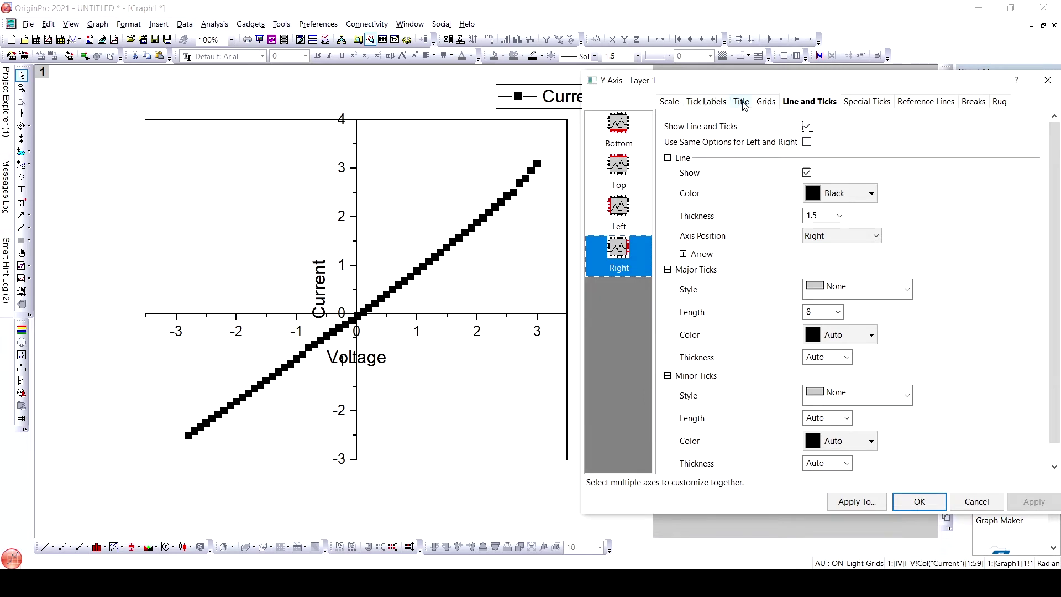
- Enable Opposite lines for both horizontal and vertical grids, applying after each
click(765, 101)
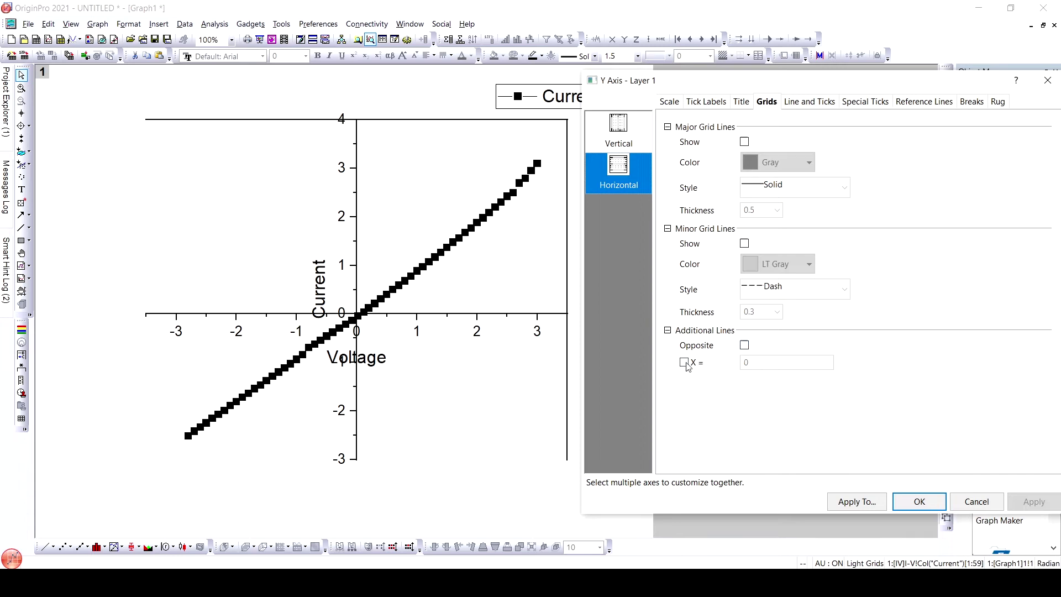
click(745, 346)
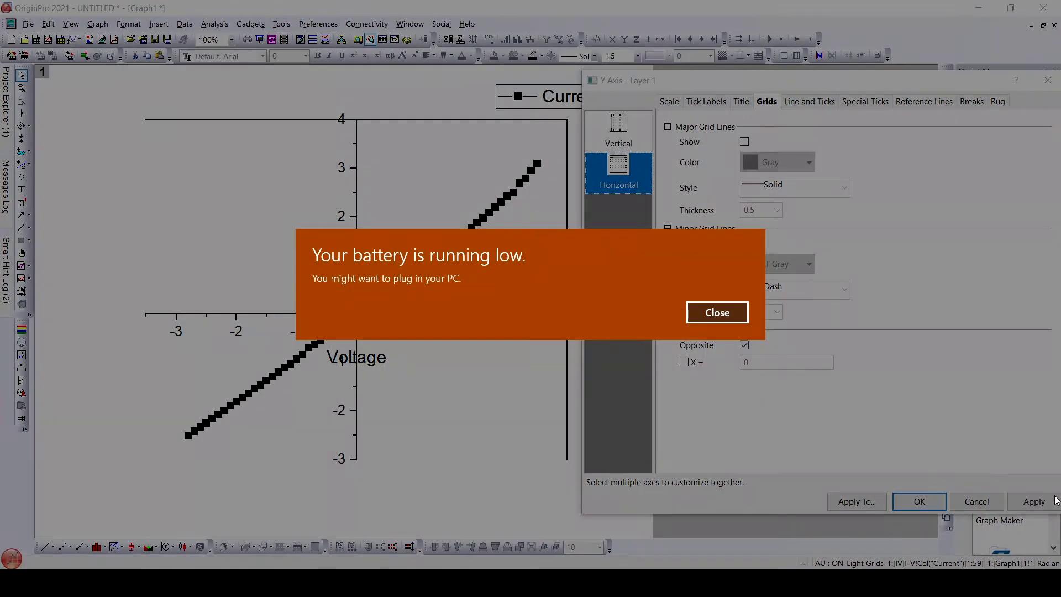
click(718, 318)
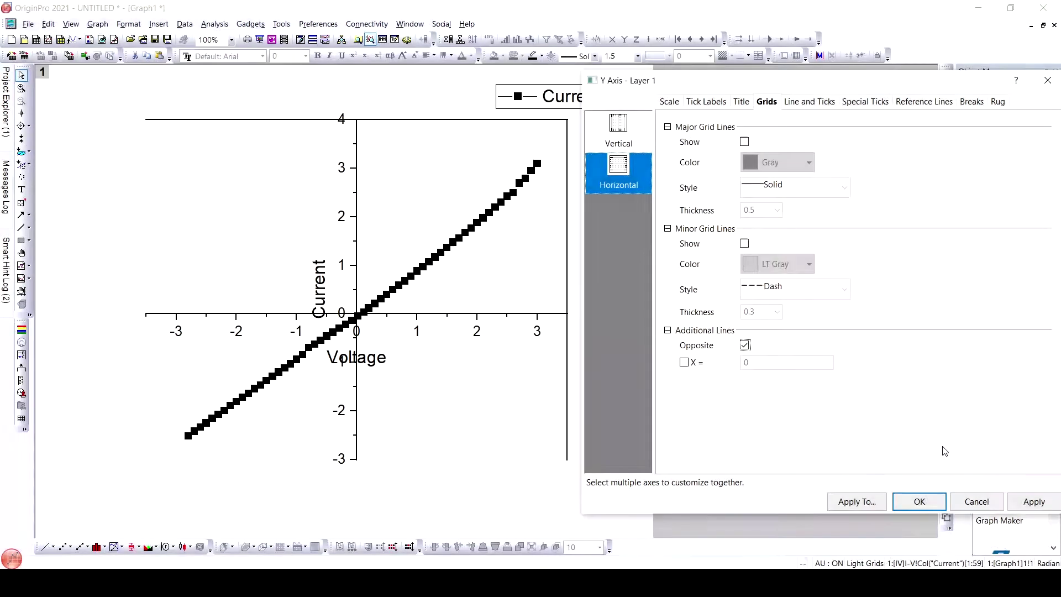
click(1038, 502)
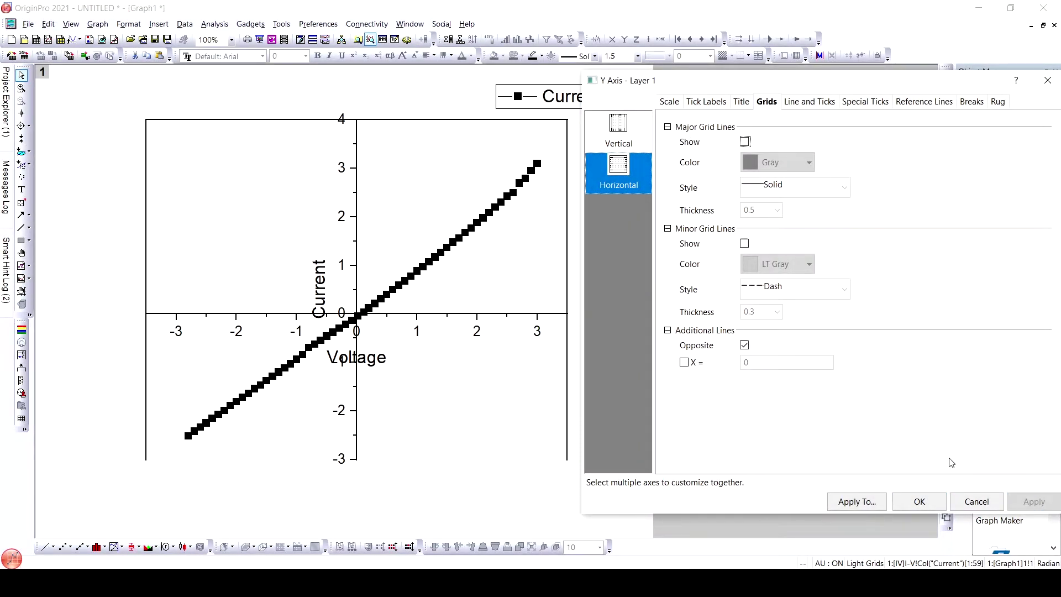
click(617, 133)
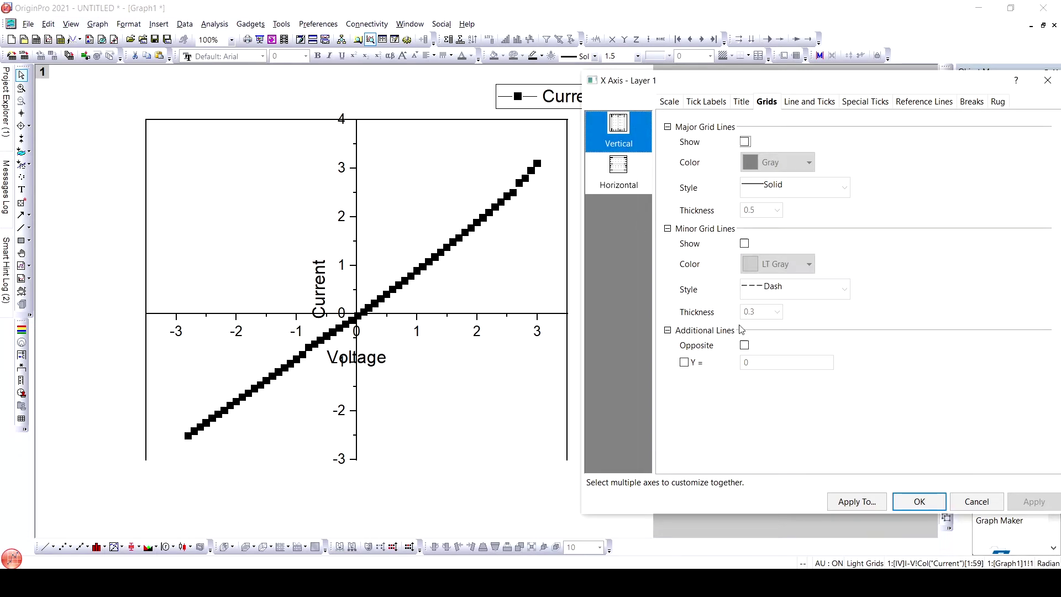
click(746, 346)
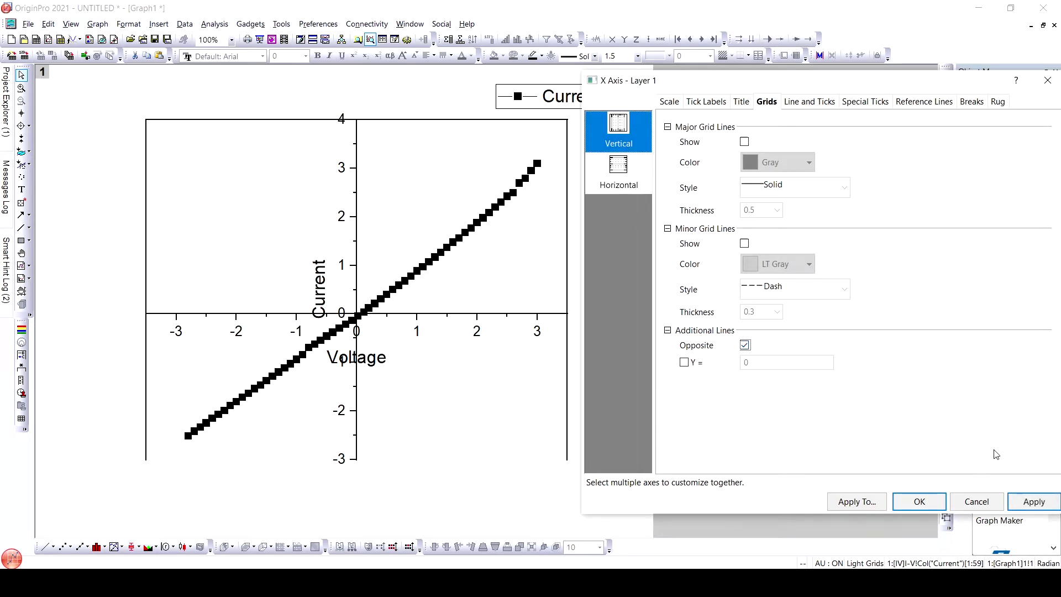
click(1045, 510)
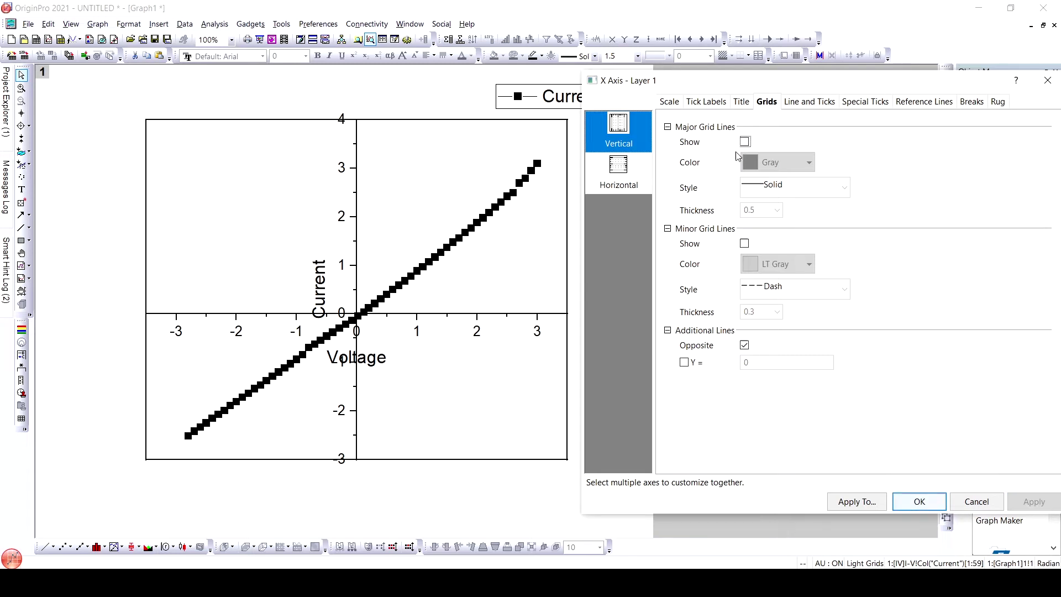
click(676, 107)
click(602, 192)
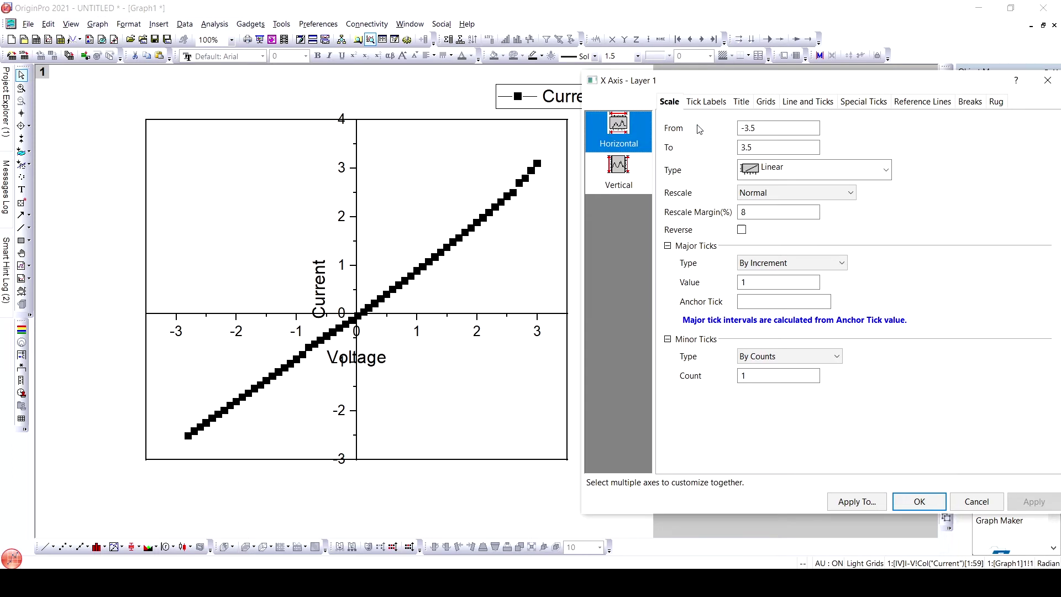
- Set the Y axis scale from -3.5 to 3.5, then drag the Current title higher
double_click(763, 130)
click(620, 172)
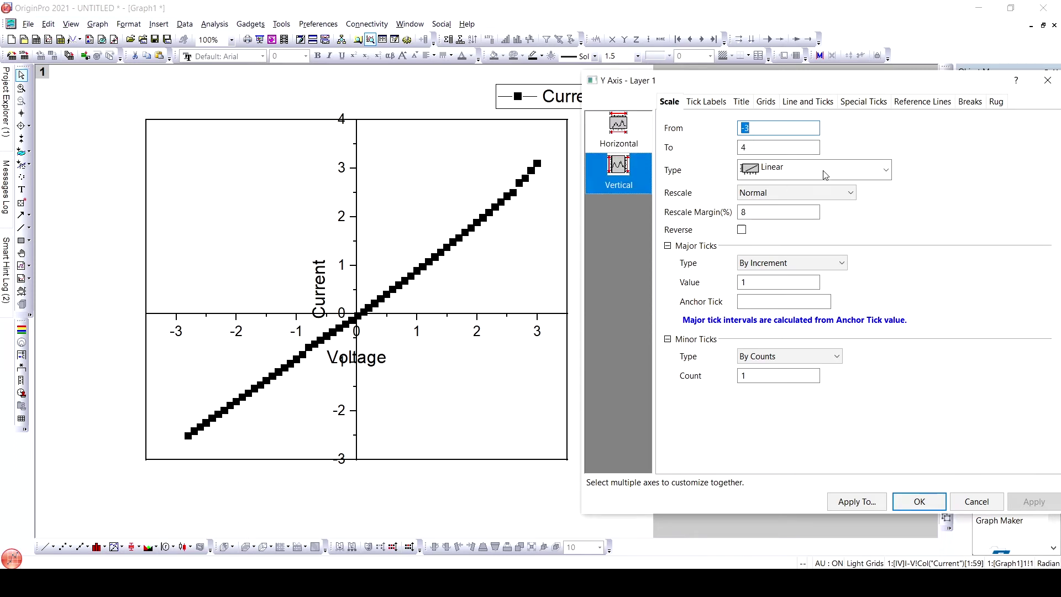
click(759, 128)
double_click(764, 146)
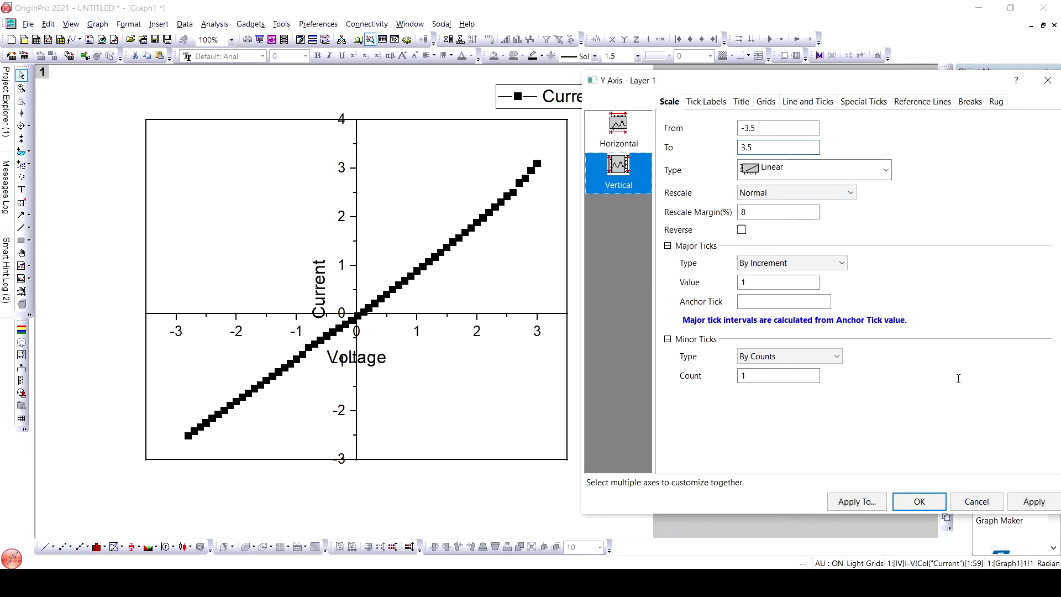
text(3.5)
click(1050, 496)
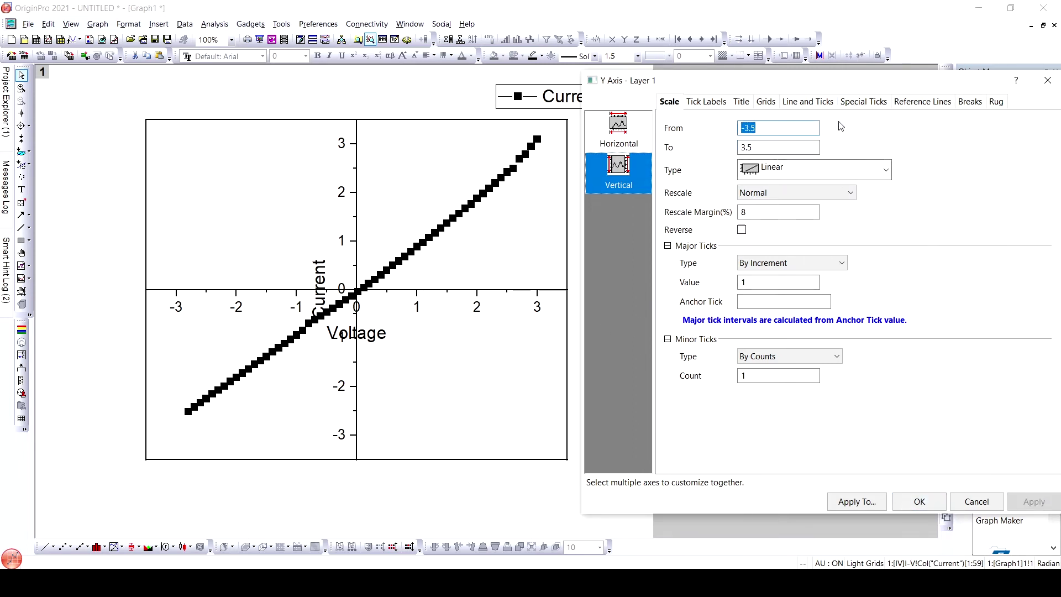
click(920, 501)
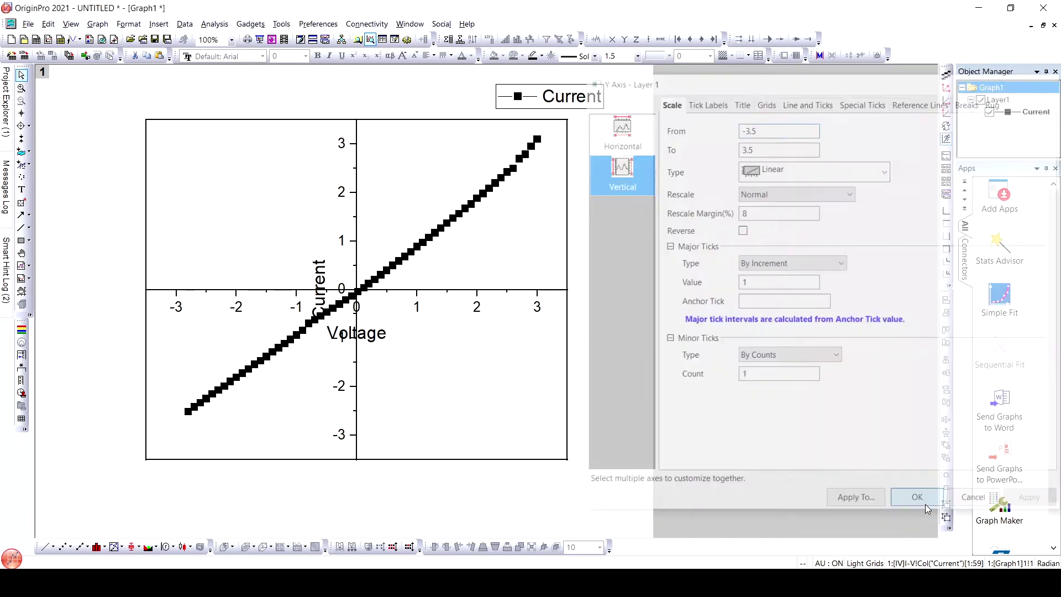
drag(326, 288, 313, 203)
right_click(313, 201)
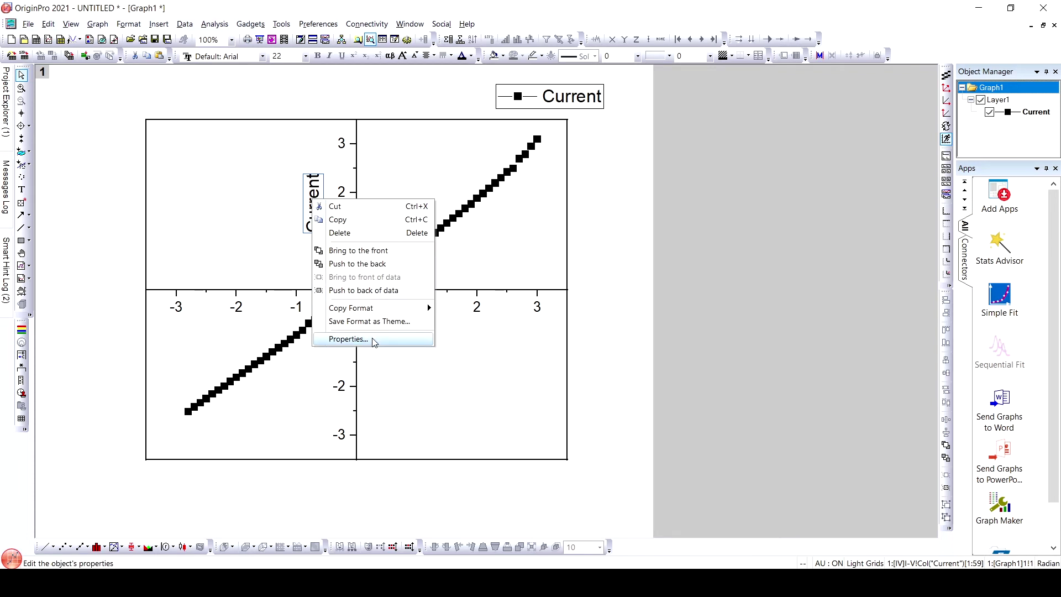
- Append '(nA)' to the Y-axis title so it reads Current(nA)
click(540, 269)
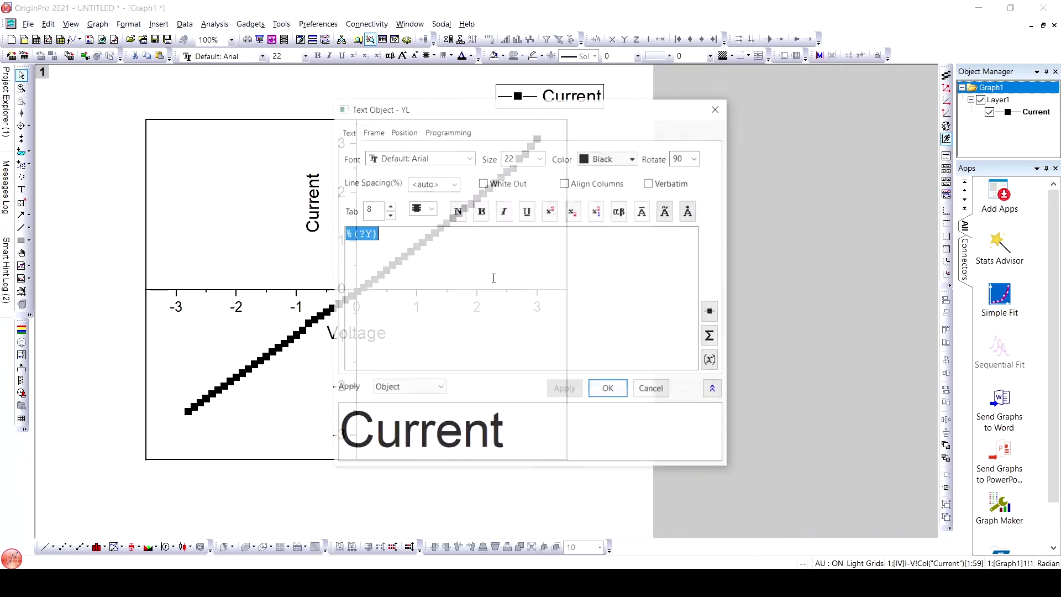
click(379, 238)
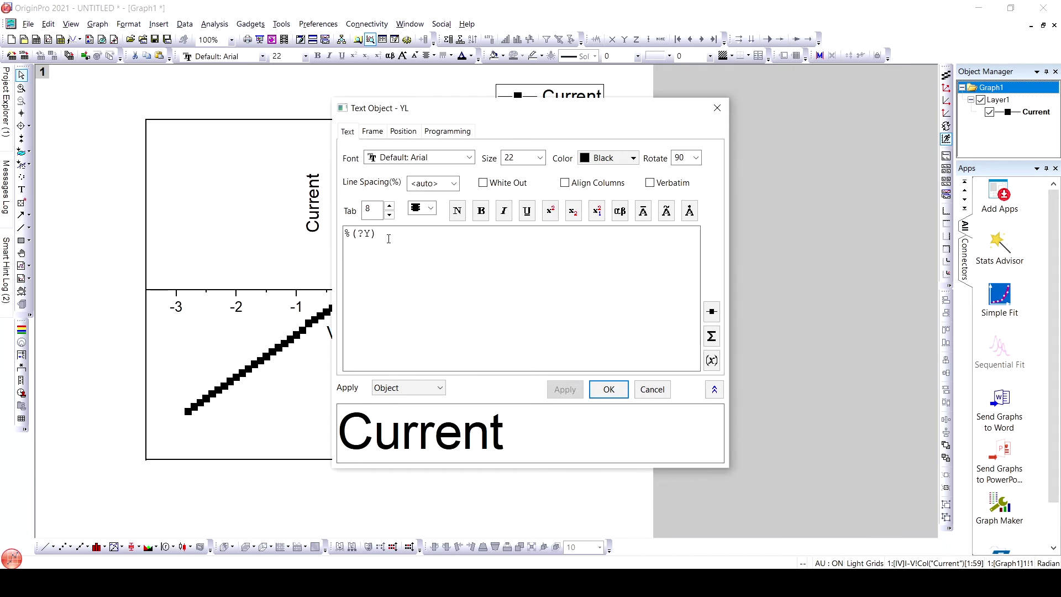
text((a)
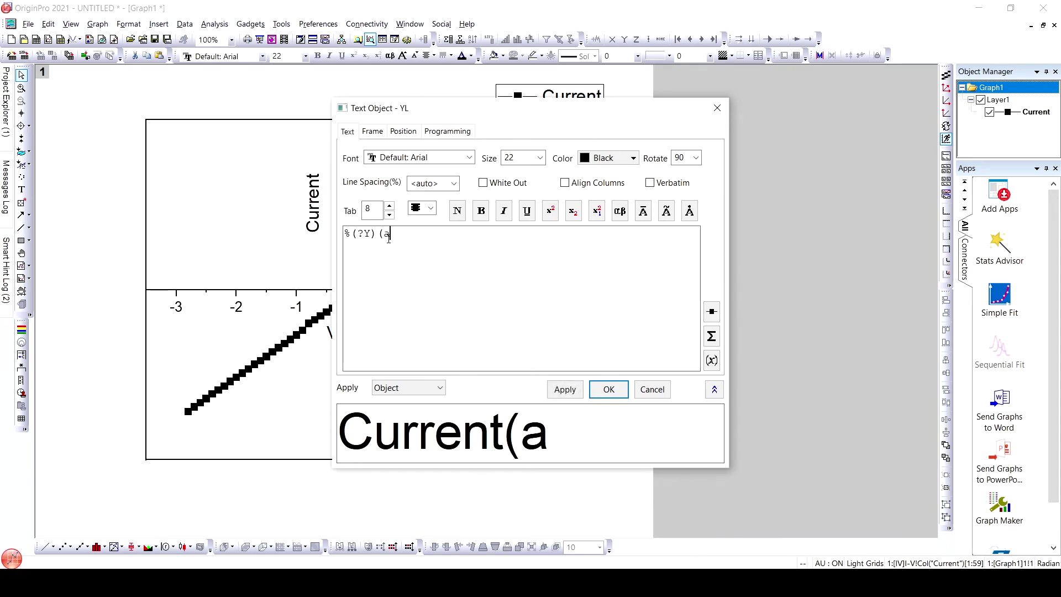
key(BackSpace)
text(nA)
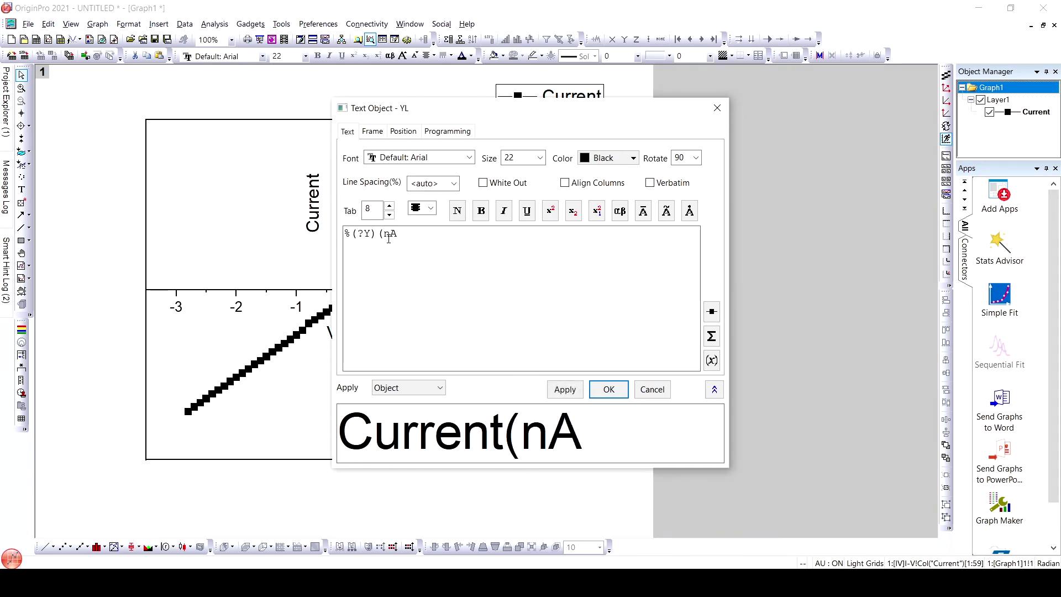
text())
- Make the Y title bold Times New Roman size 26, then move the Voltage title near 2
drag(408, 234, 343, 230)
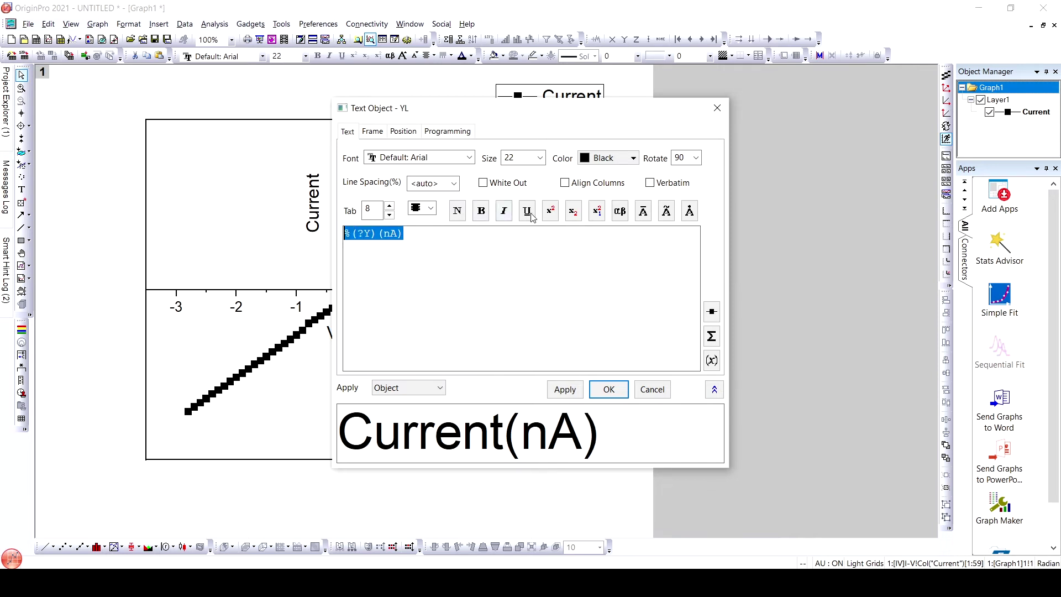
click(481, 211)
click(457, 158)
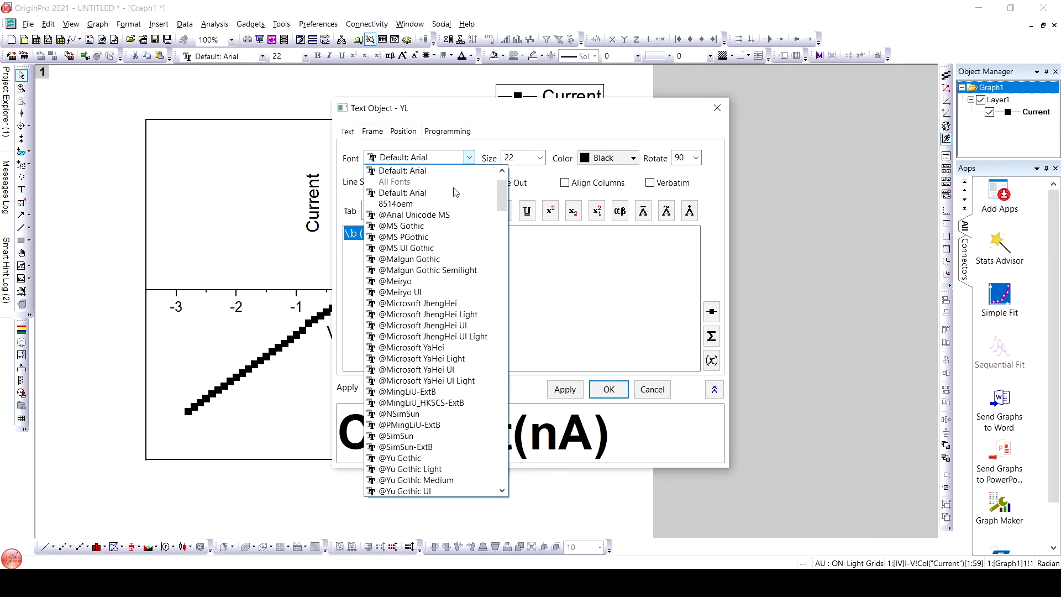
scroll(457, 191, up, 2)
click(457, 189)
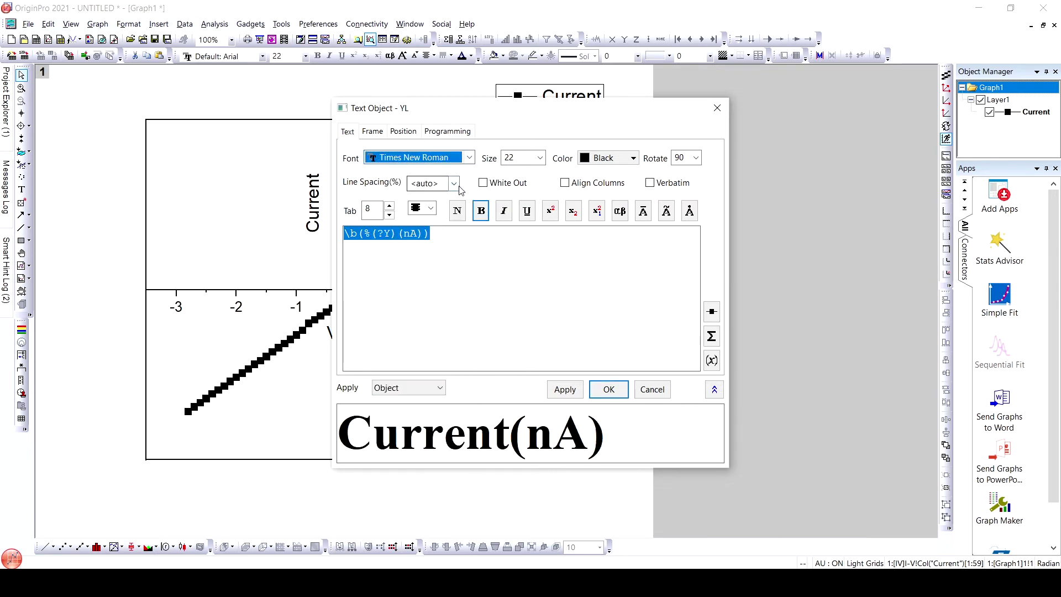
click(545, 161)
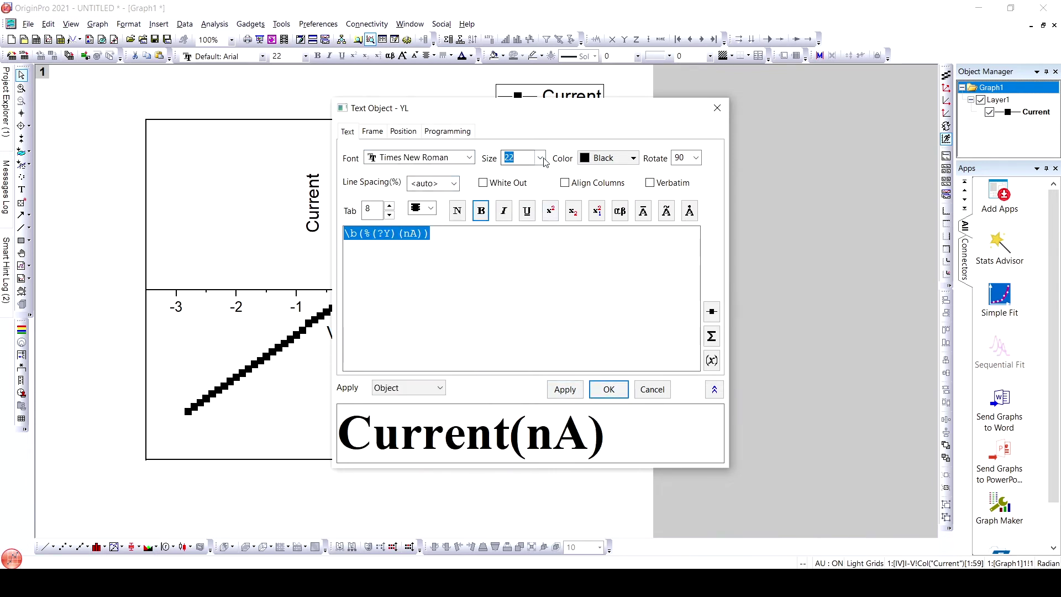
click(542, 159)
click(521, 295)
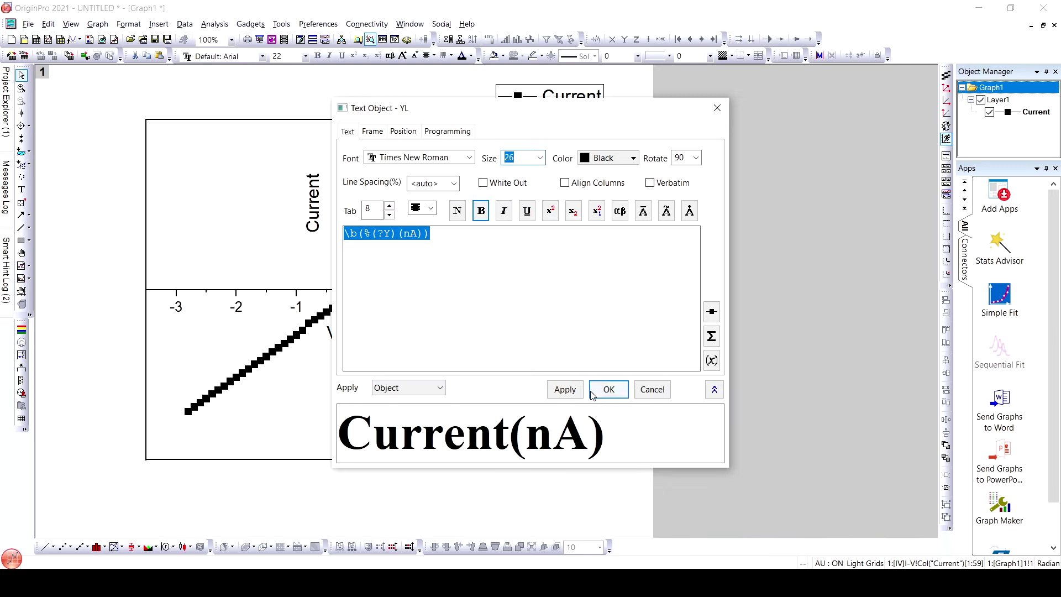
click(565, 390)
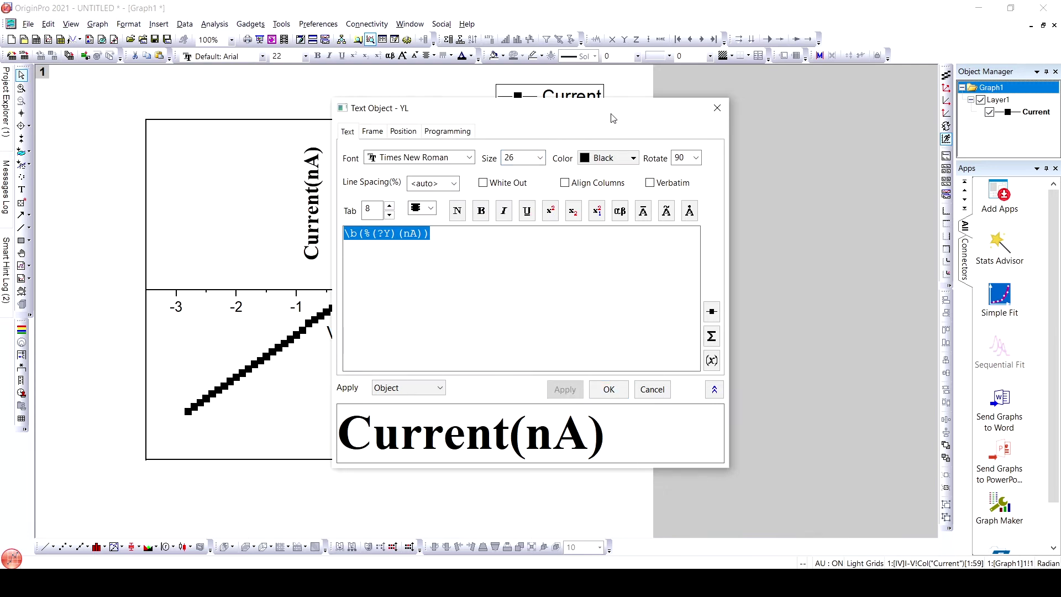
click(610, 391)
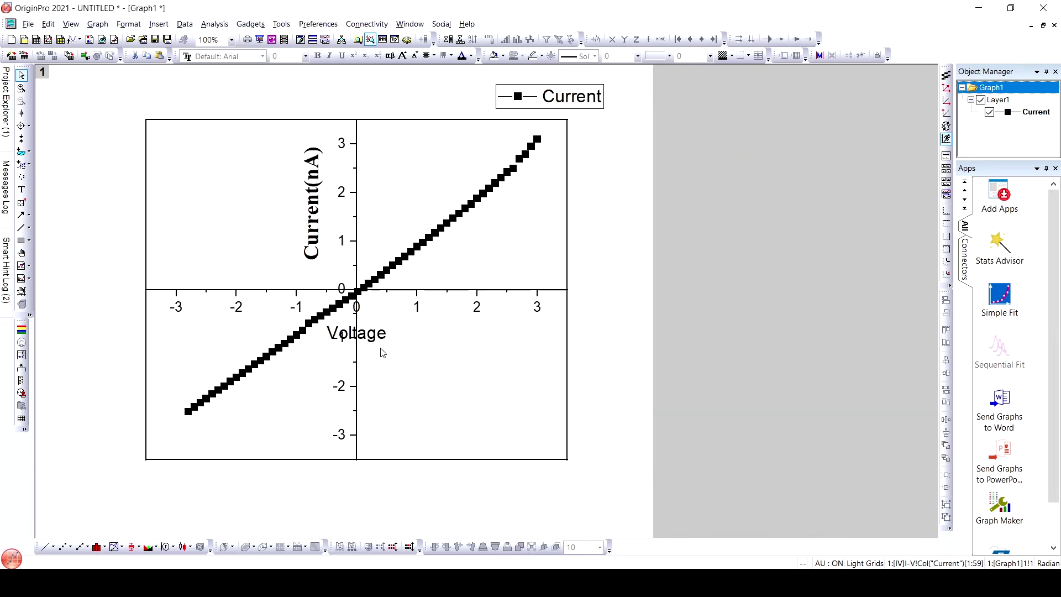
drag(349, 329, 466, 322)
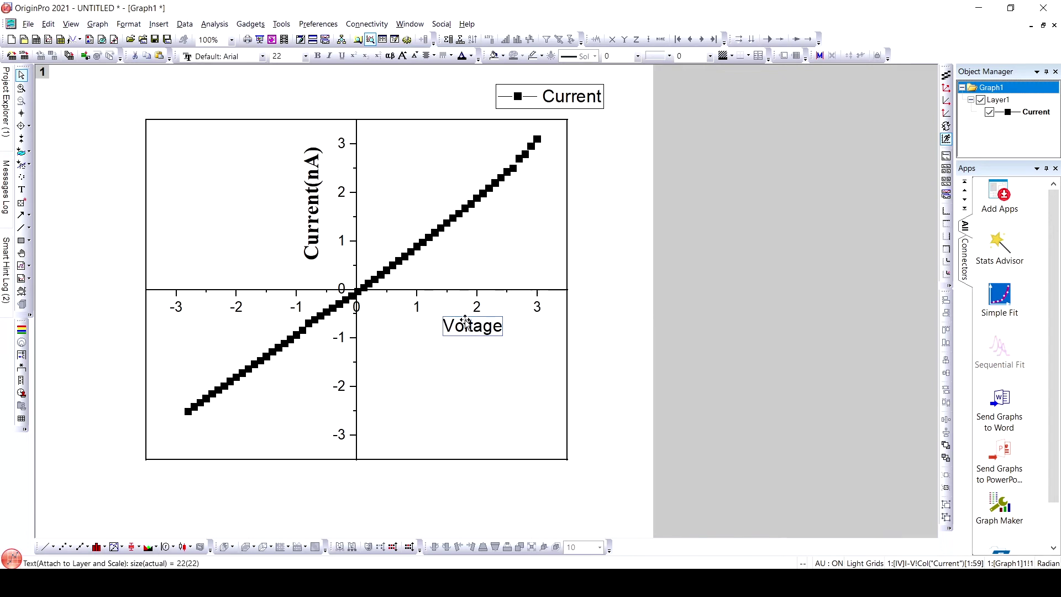
- Set the Voltage title font to Times New Roman at size 26
right_click(478, 332)
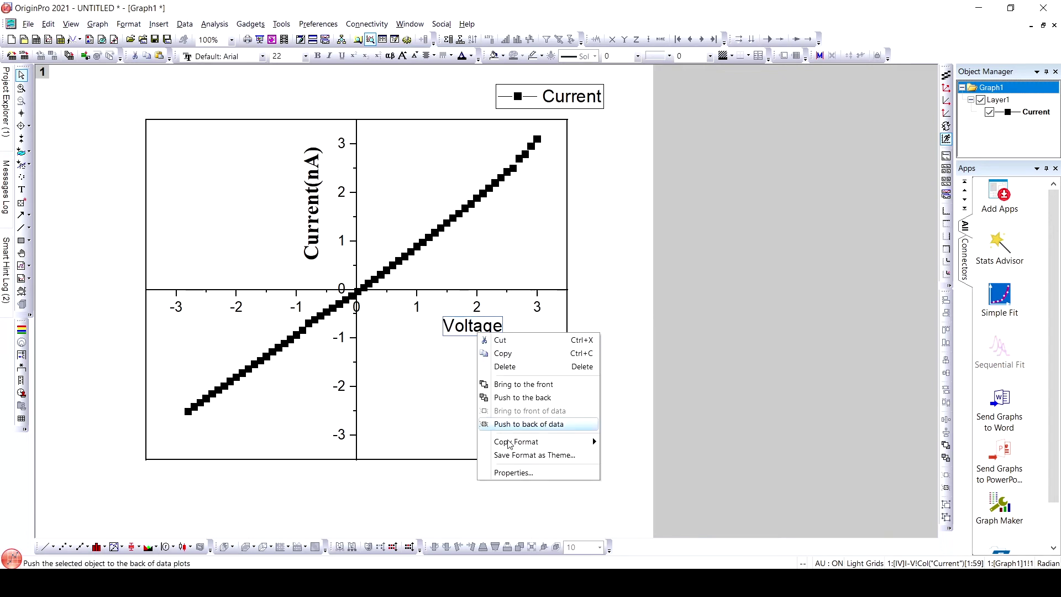
click(512, 476)
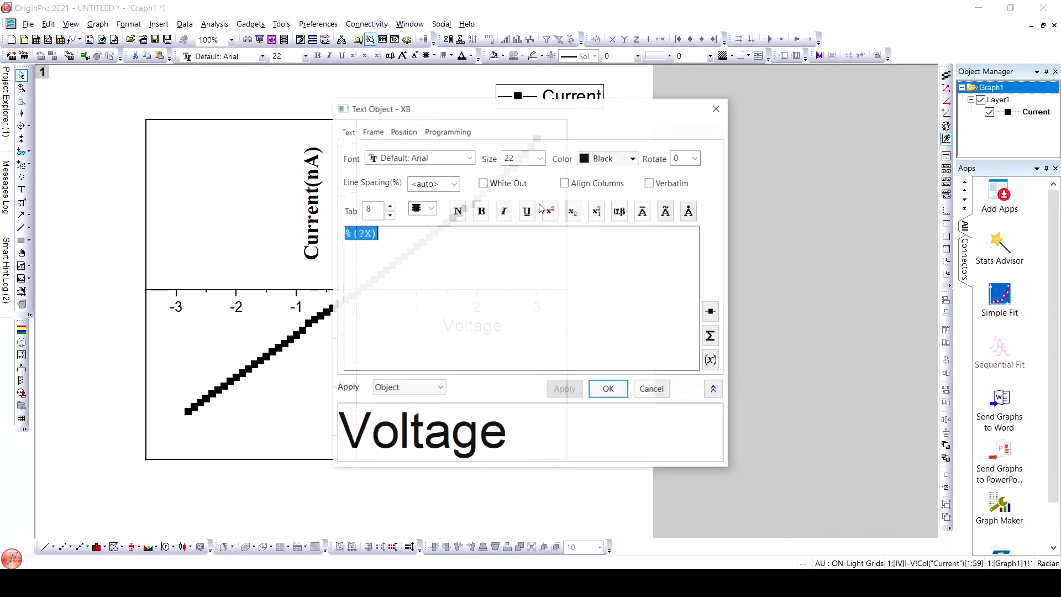
click(470, 158)
scroll(433, 223, up, 1)
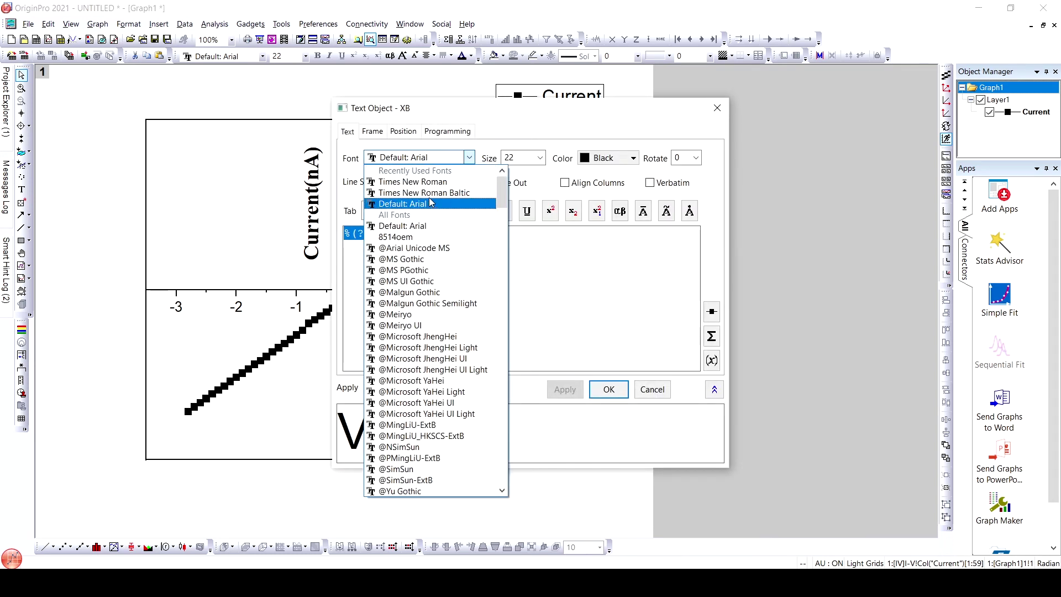
click(441, 182)
click(541, 158)
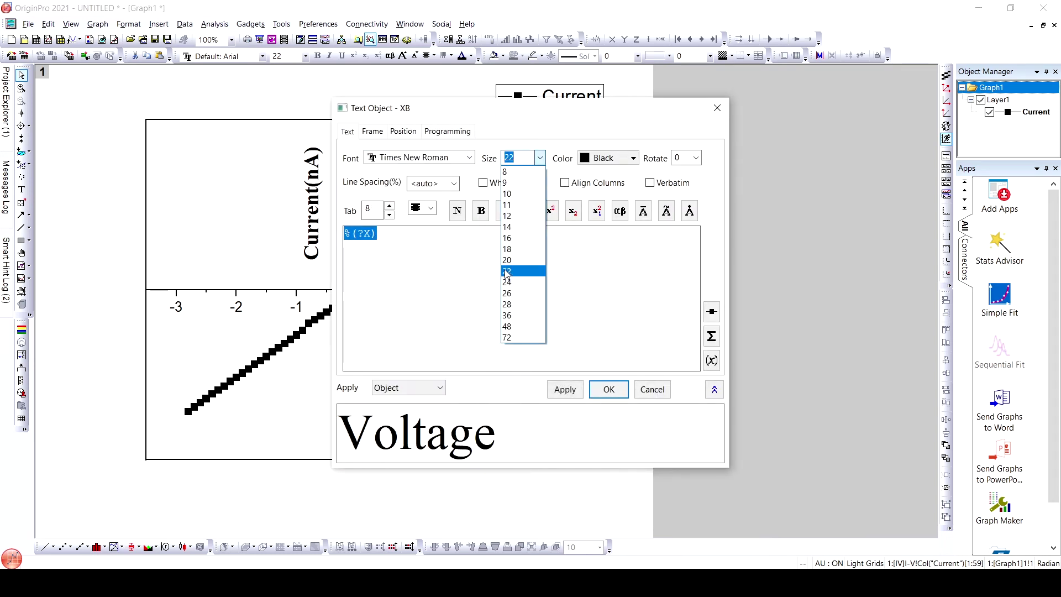
click(515, 294)
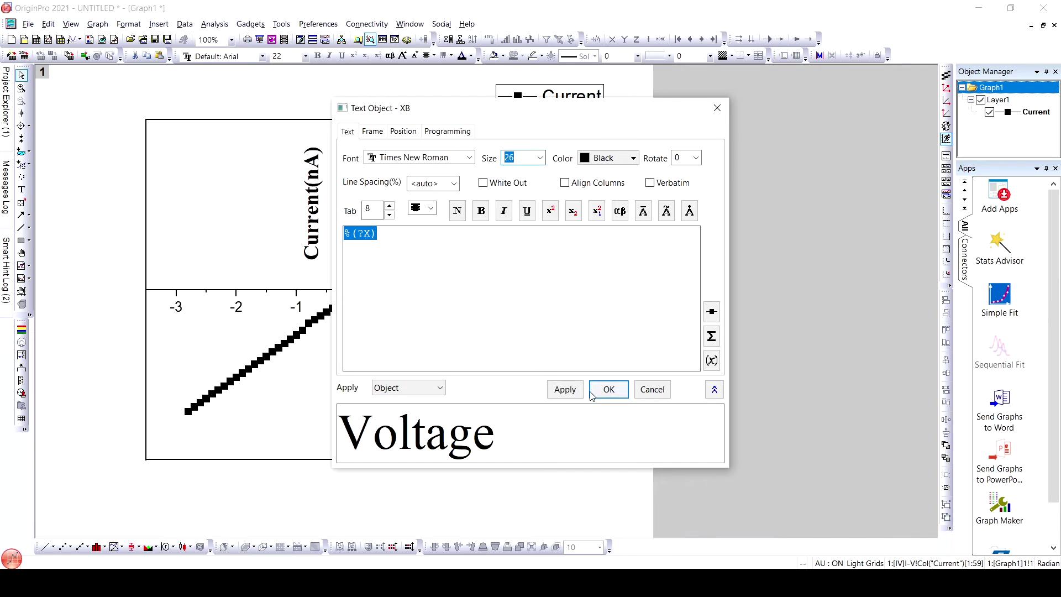
click(565, 390)
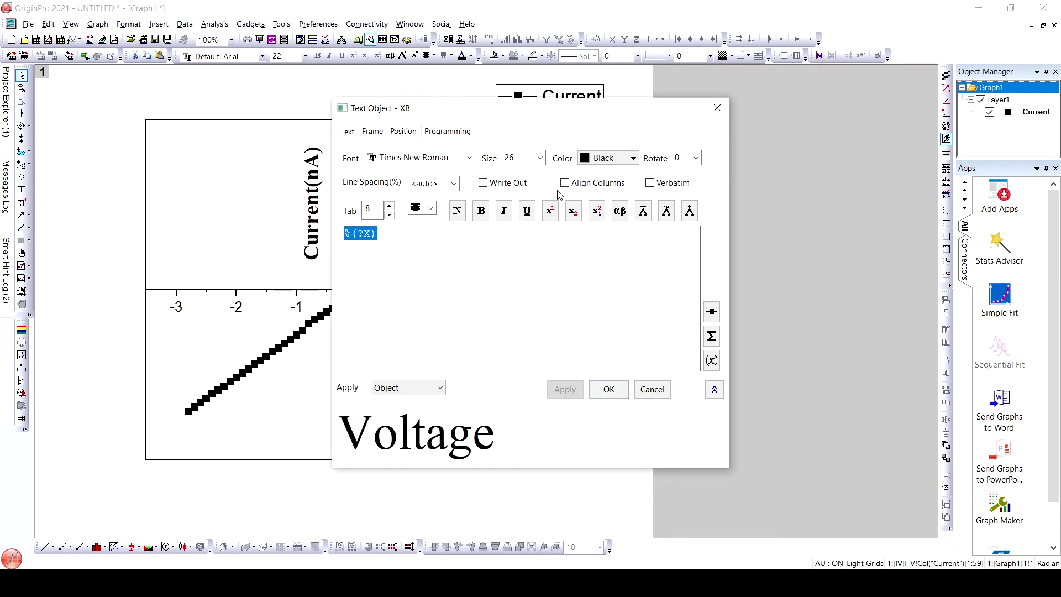
- Make the Voltage title bold and move the legend beside the plot's top-right corner
click(481, 211)
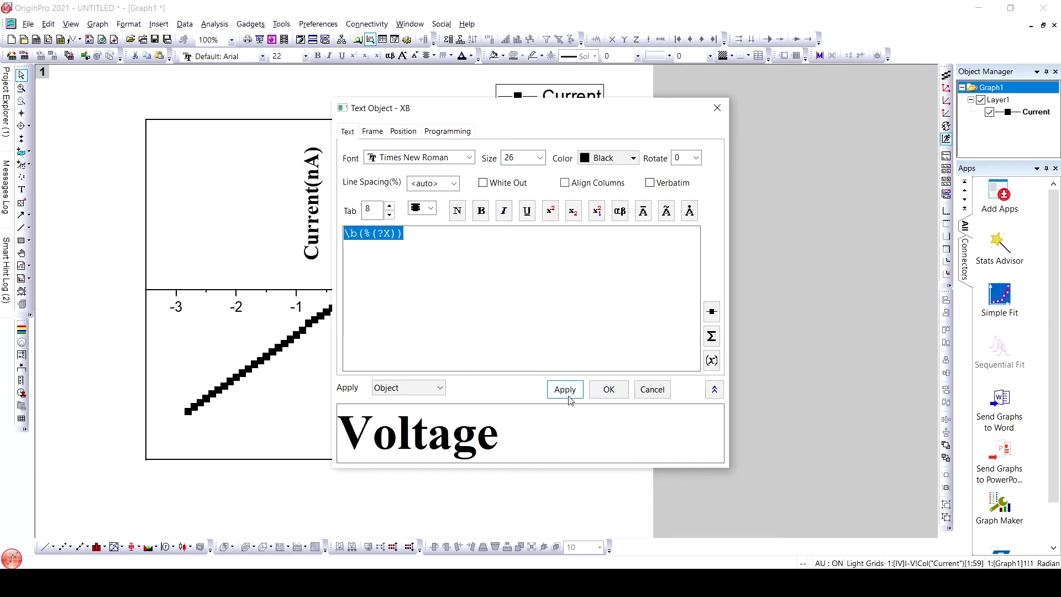
click(577, 392)
click(606, 390)
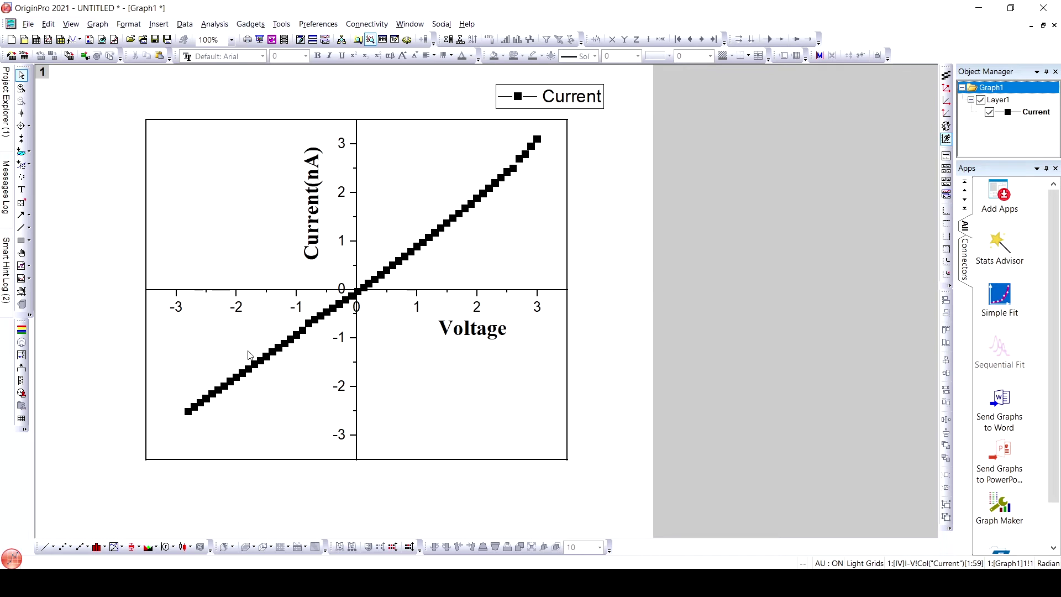
drag(575, 100, 656, 147)
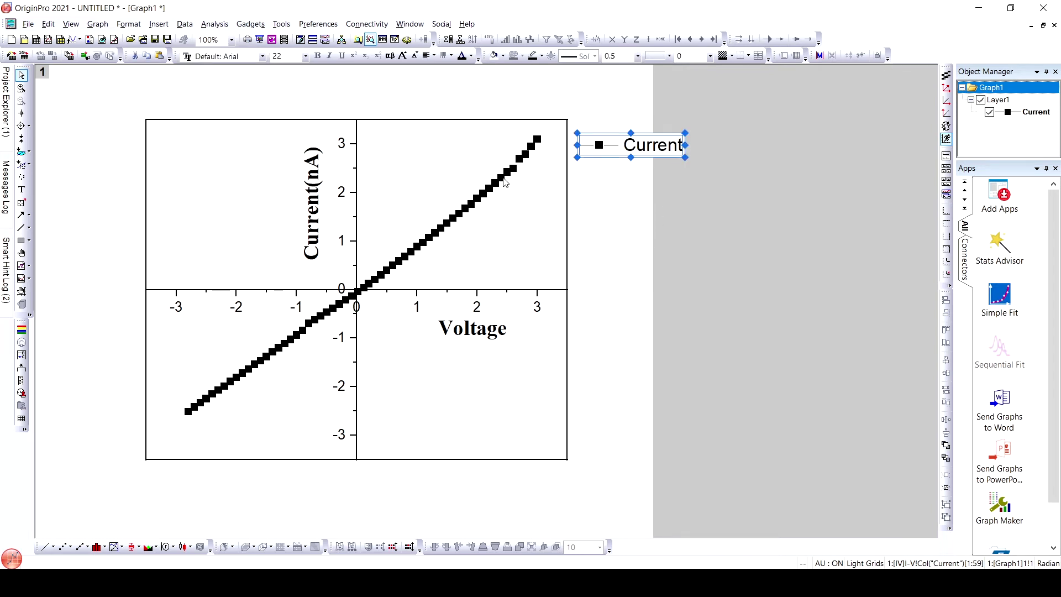
- Run a Linear Fit on Graph1's Current data, adding the fit line and results table
click(215, 24)
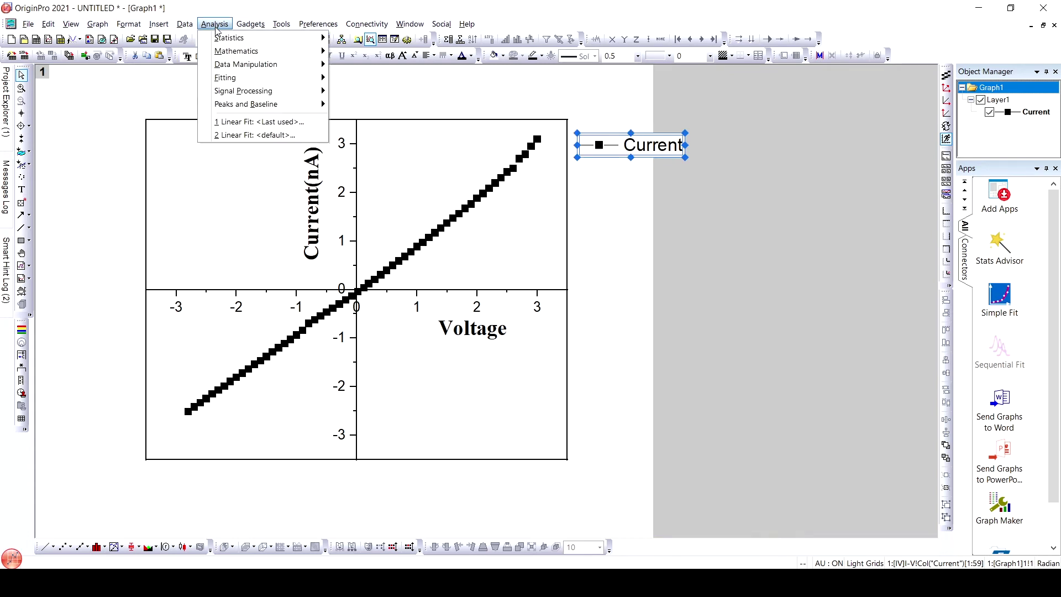
mouse_move(227, 78)
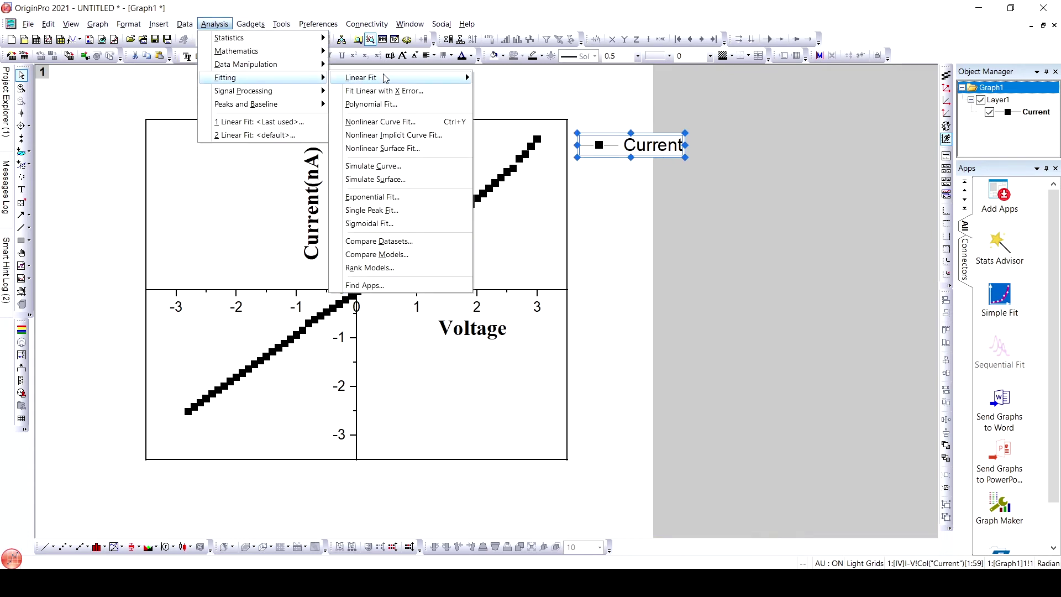
click(227, 25)
click(227, 24)
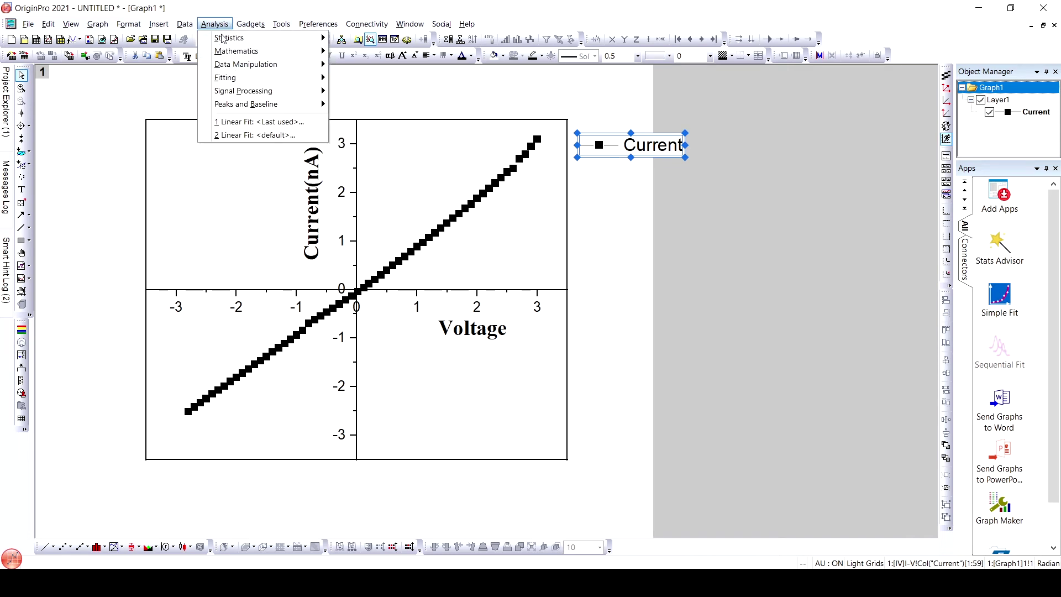
mouse_move(236, 79)
mouse_move(392, 80)
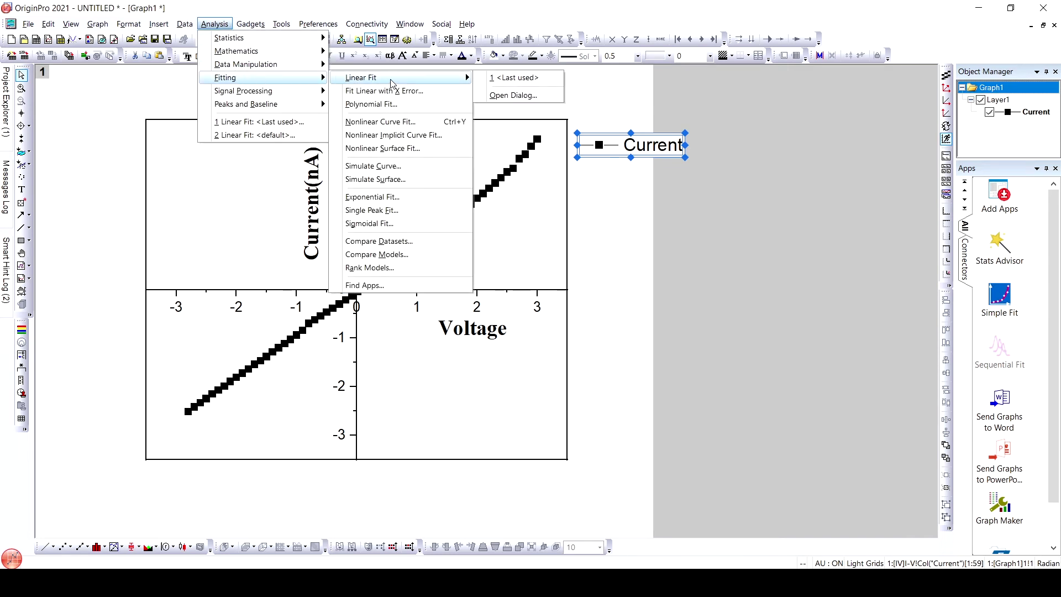
click(527, 95)
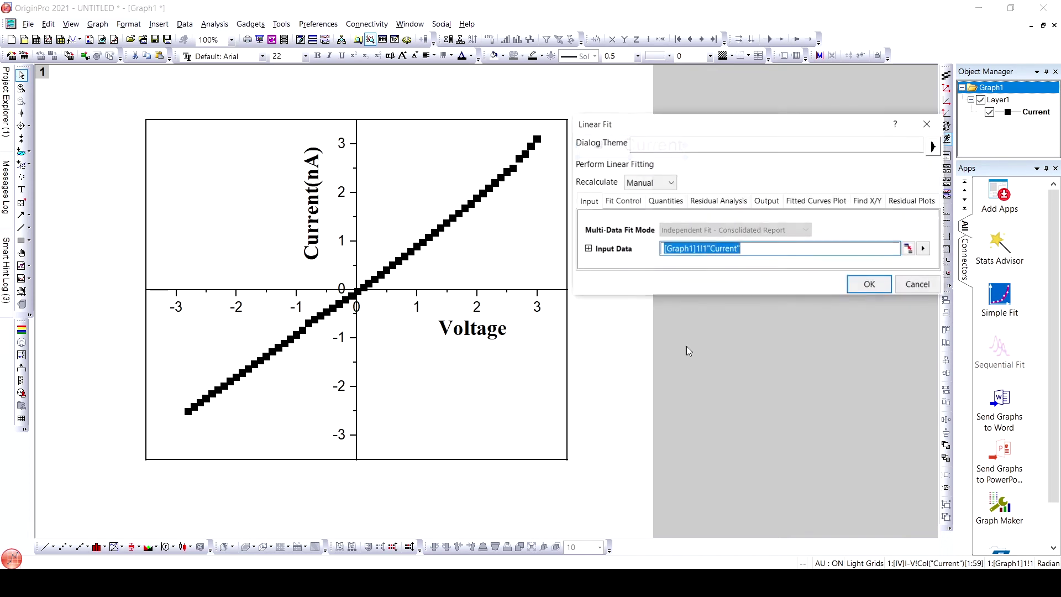
click(867, 287)
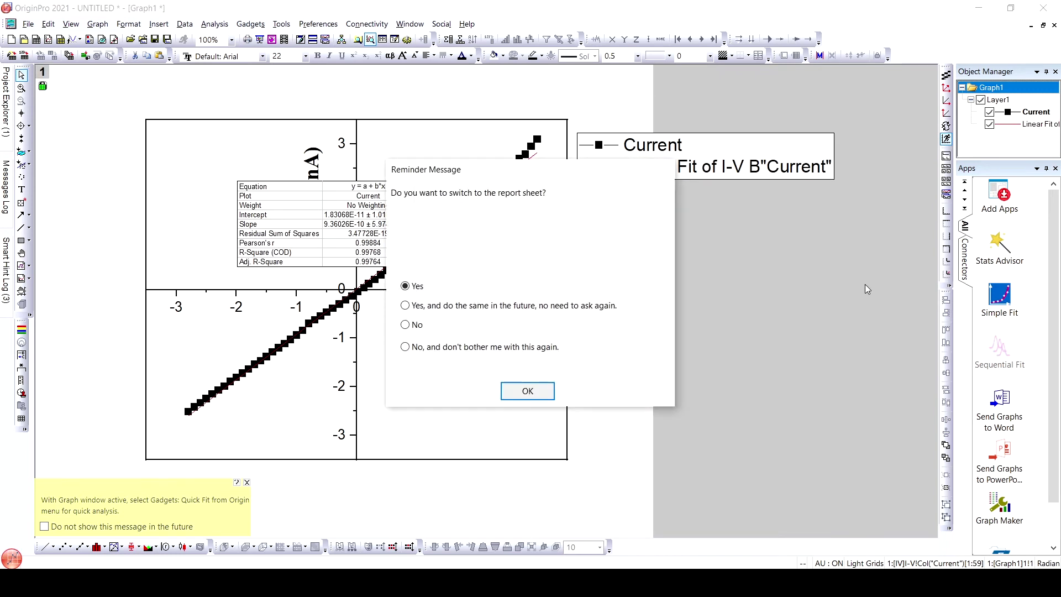
- Dismiss the report-sheet reminder and bring the Graph1 window back to the front
click(528, 391)
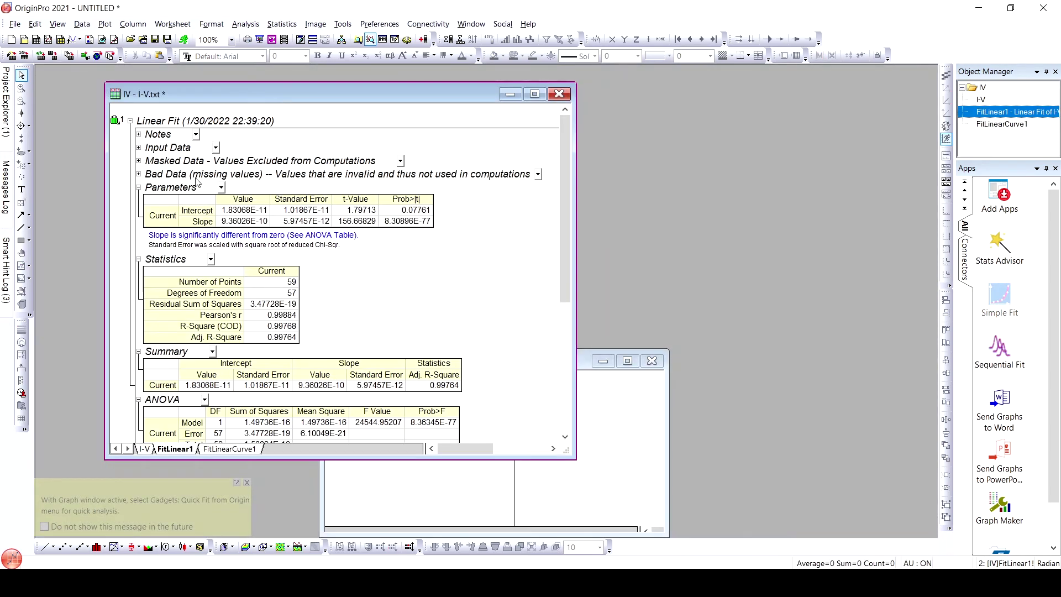
click(602, 446)
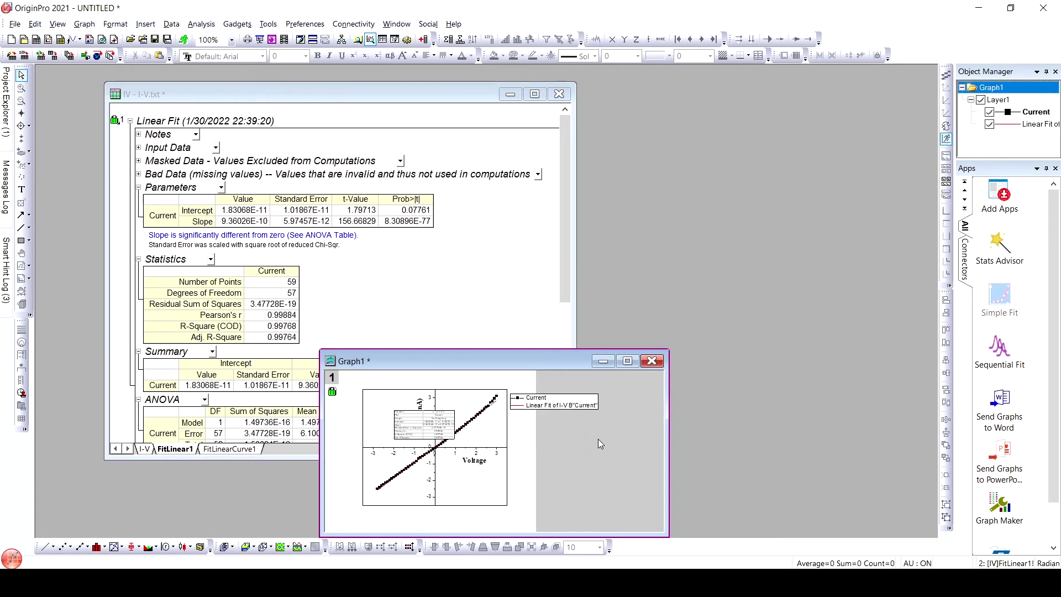
drag(459, 373, 629, 148)
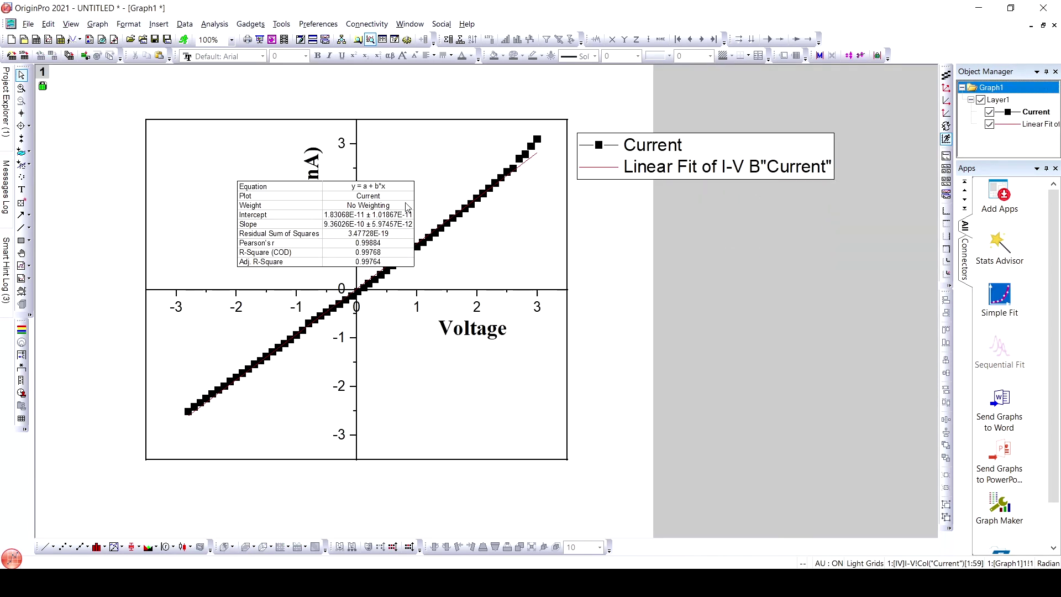
- Enlarge the fit statistics table for readability and place it at the graph's upper left
drag(354, 221, 180, 185)
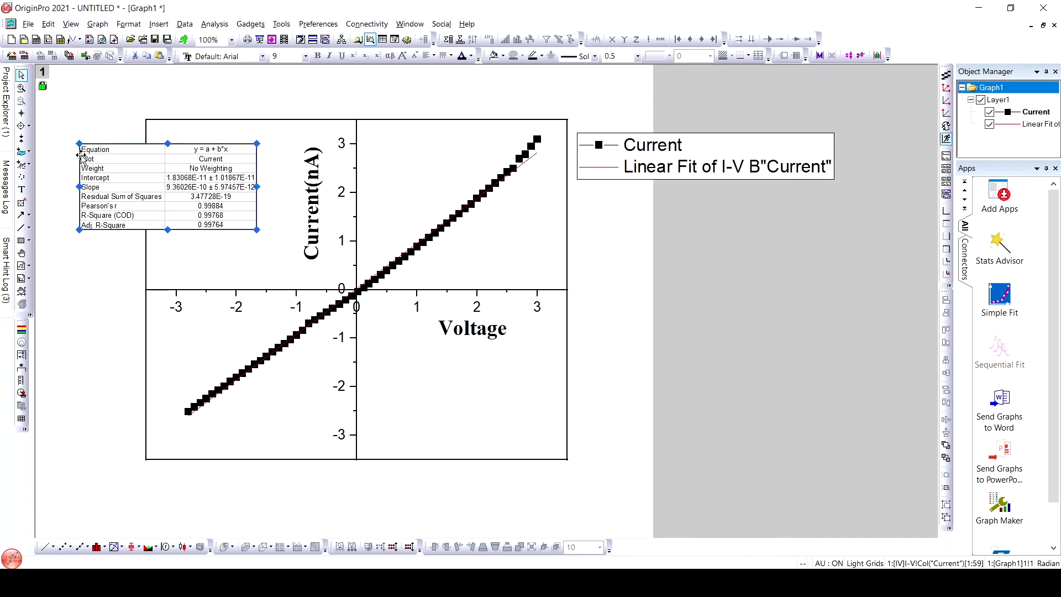
drag(76, 143, 159, 172)
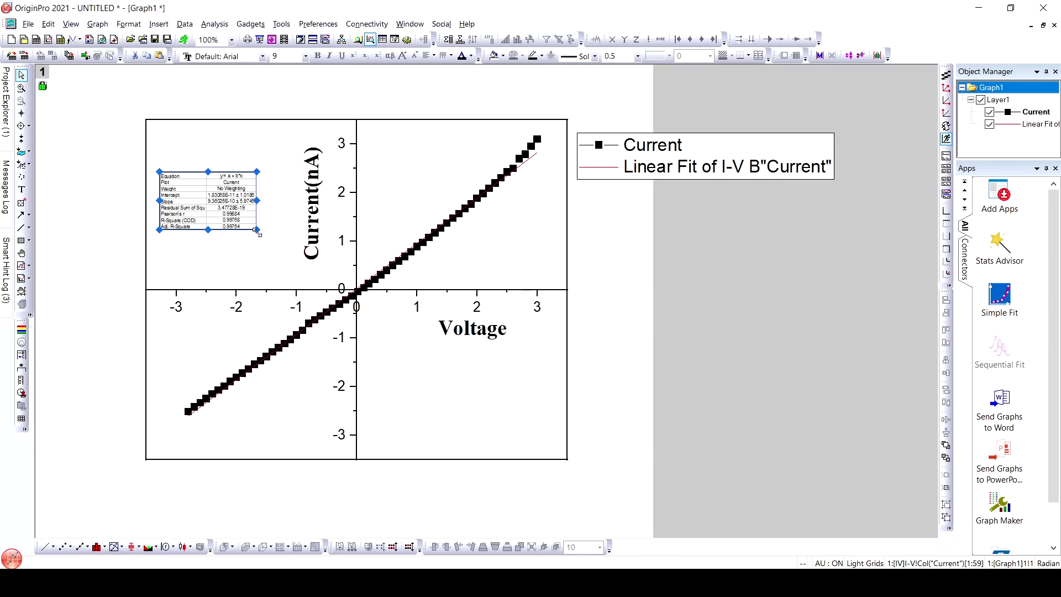
drag(257, 232, 497, 372)
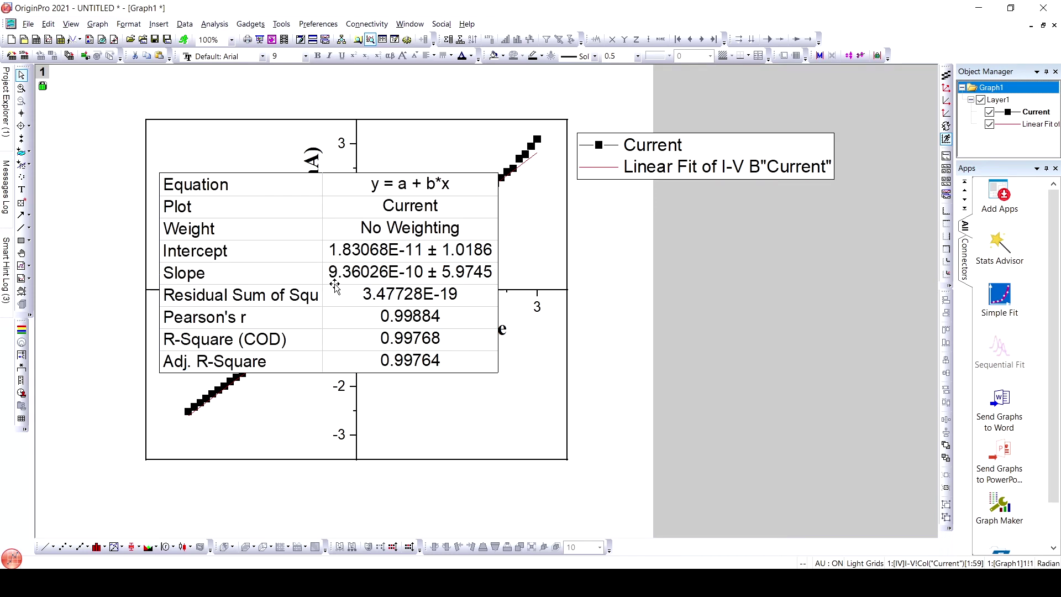
drag(335, 284, 239, 208)
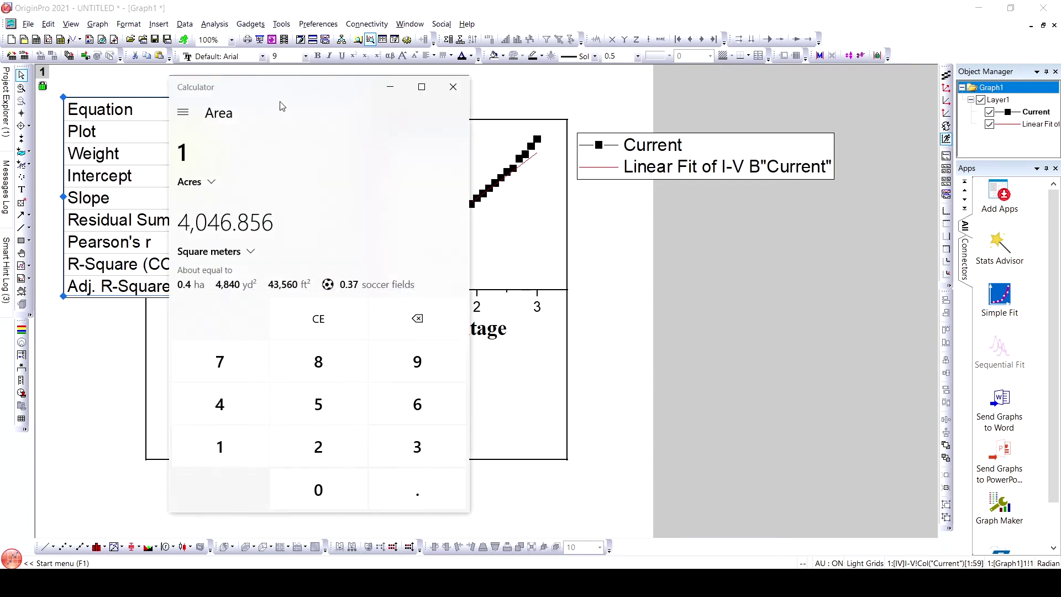
- Switch Windows Calculator to Standard mode and move it aside
click(183, 112)
scroll(224, 188, up, 3)
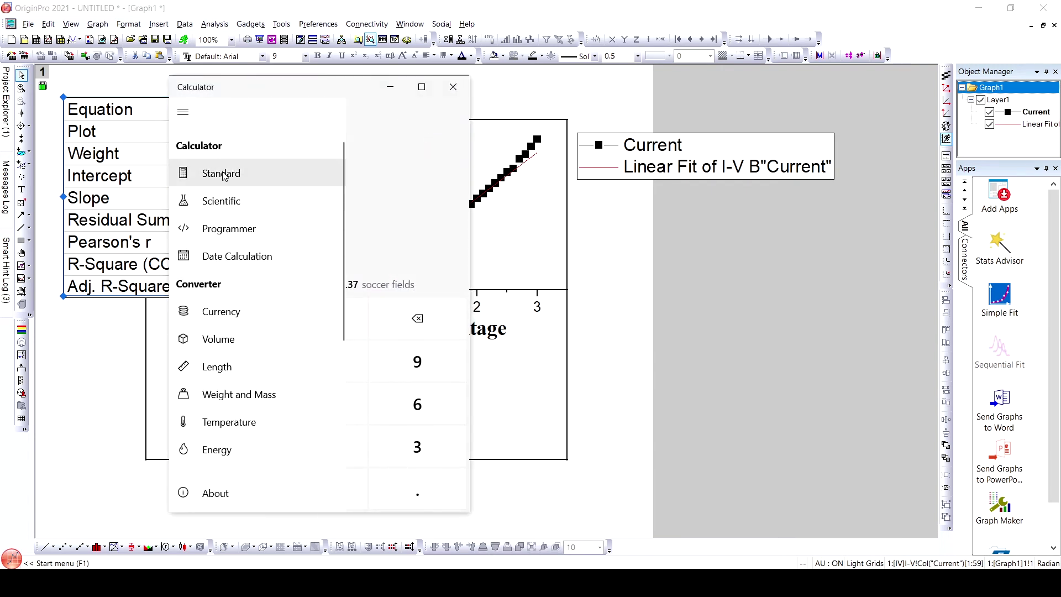
click(227, 172)
drag(326, 94, 670, 136)
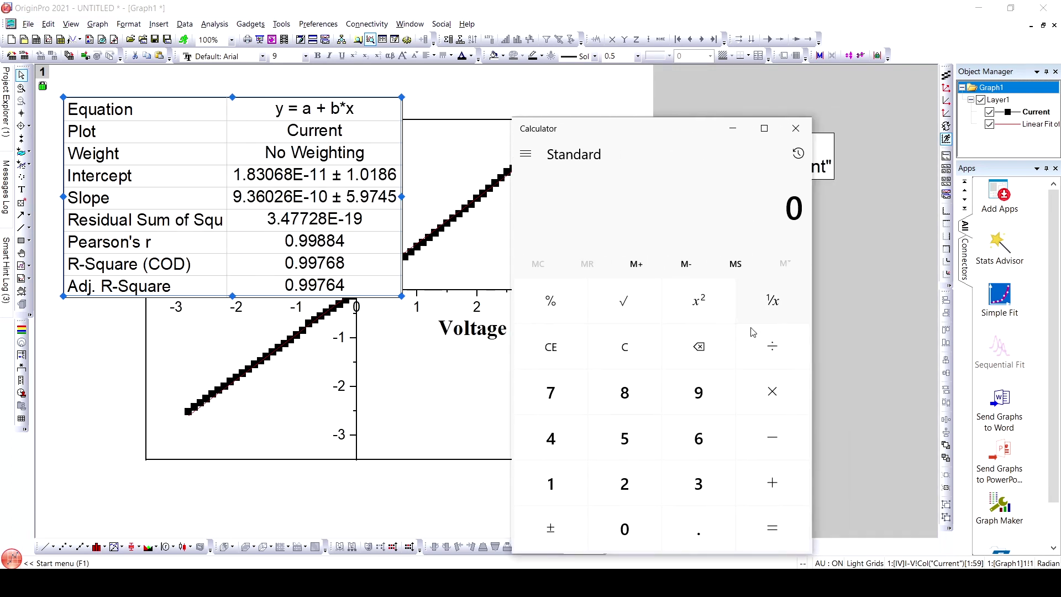
- Compute 1/9.36 = 0.10684, then move the fit table to the graph's right side
click(713, 388)
click(701, 530)
click(702, 482)
click(703, 440)
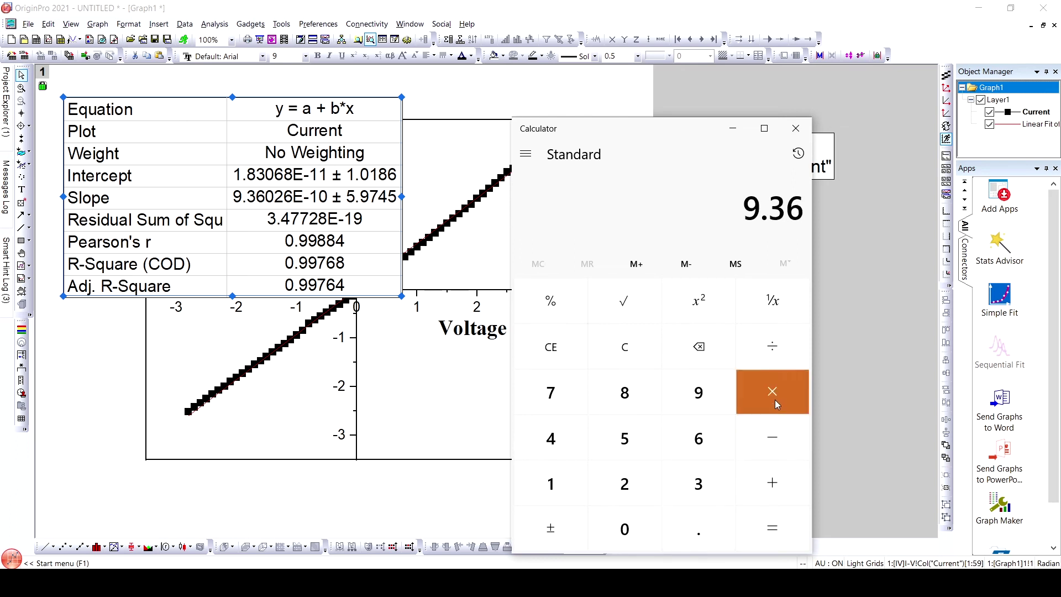
click(778, 300)
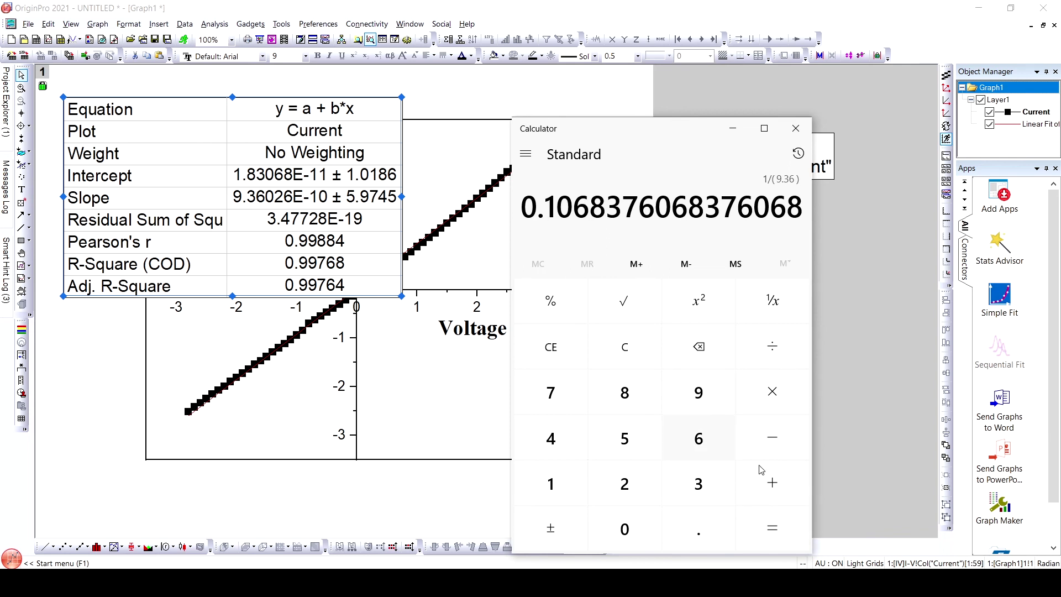
click(735, 129)
drag(265, 111, 743, 212)
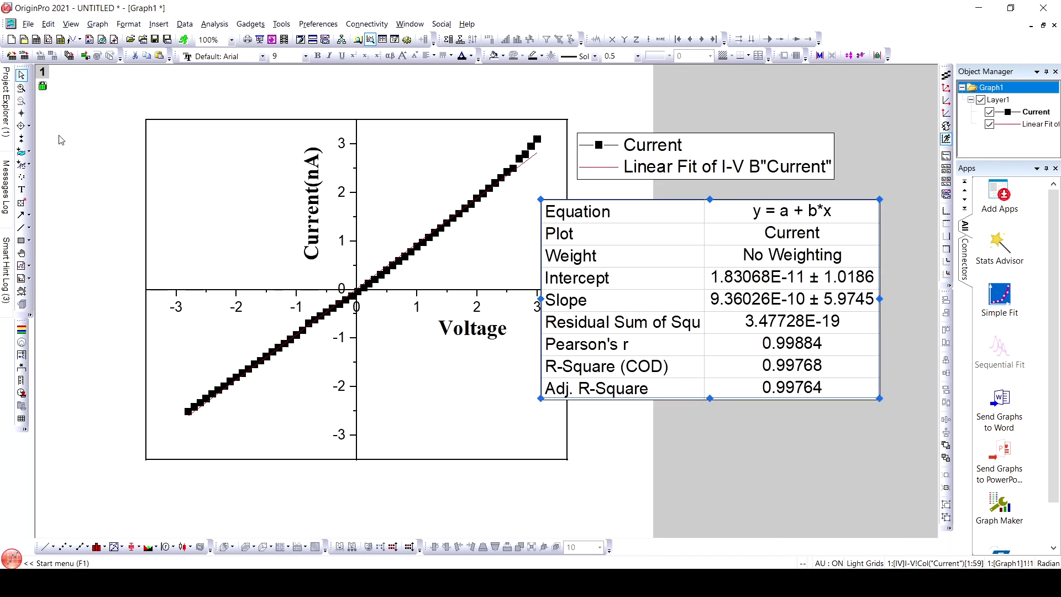
- Add a text label reading 'R= 1.06 x' in the upper-left plot area
click(22, 190)
click(180, 174)
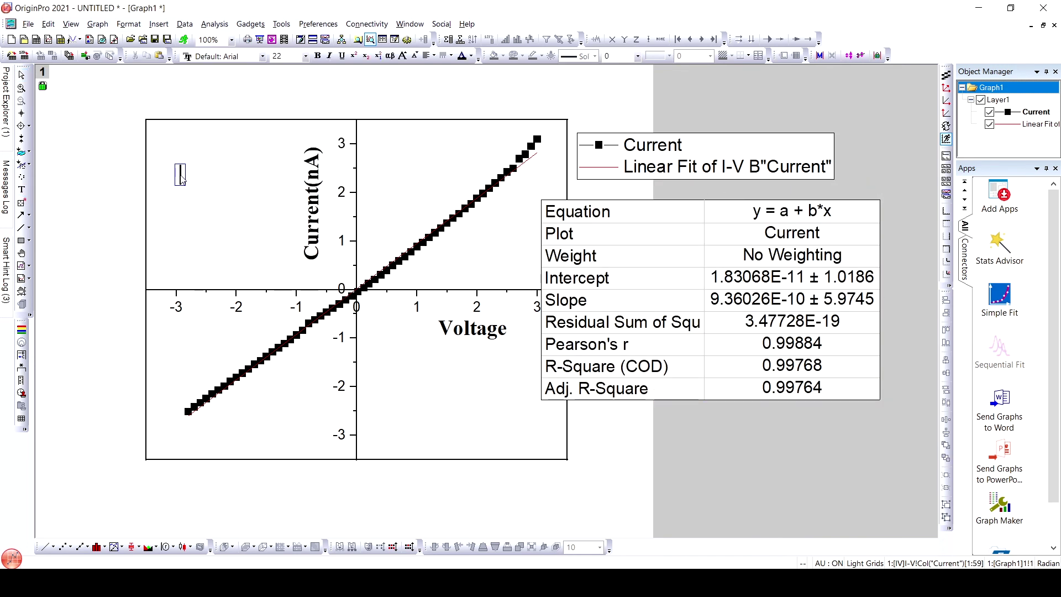
text(R=)
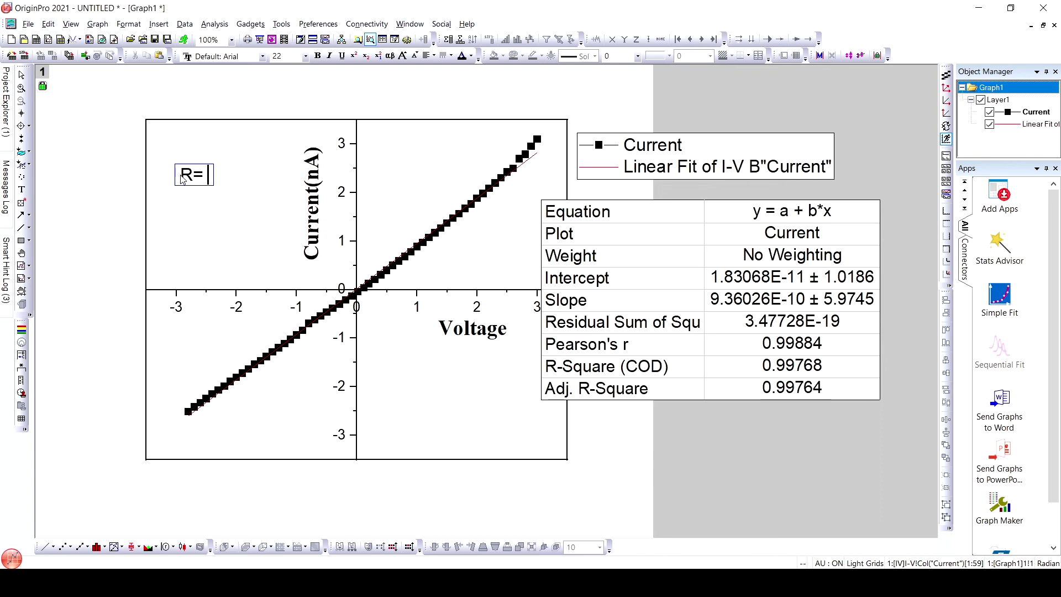
text( 1.0)
text(6 x)
click(214, 194)
- Extend the label to 'R= 1.06 x 10⁹ Ω' with superscript 9 and Greek omega
click(221, 176)
right_click(221, 176)
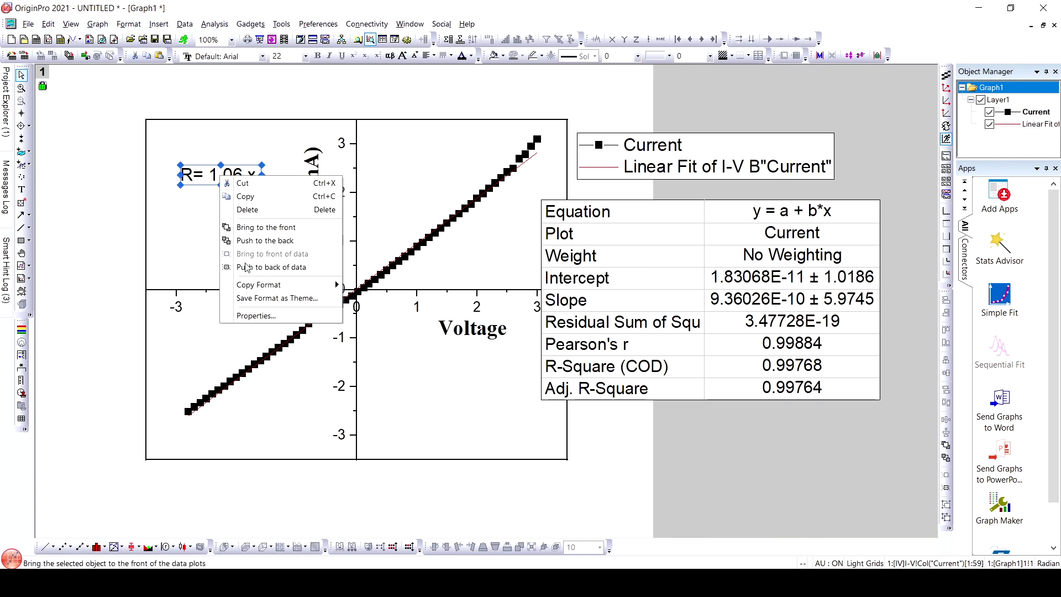
click(240, 316)
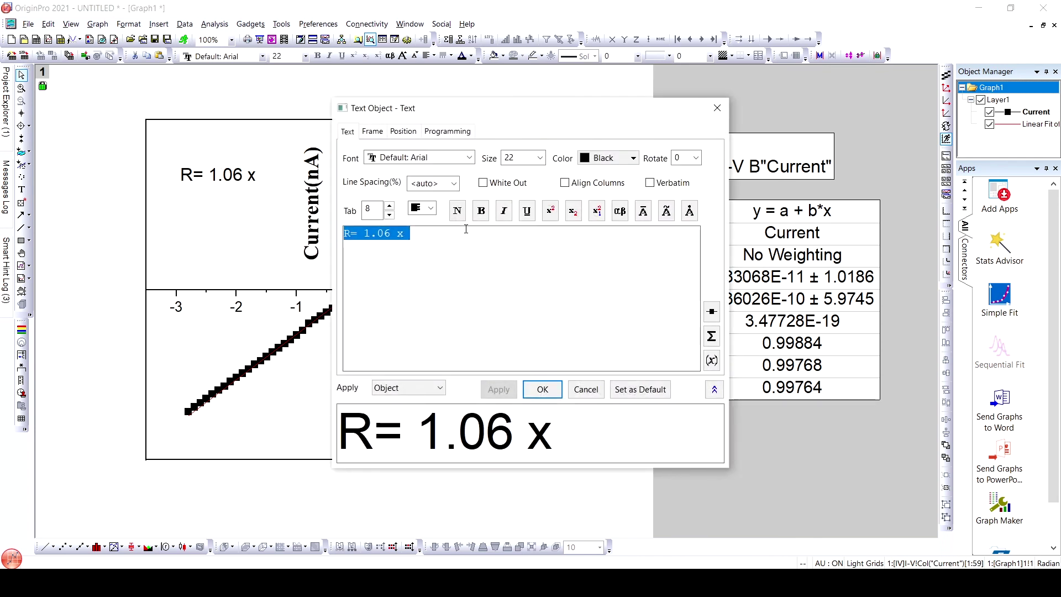
click(431, 239)
text(10)
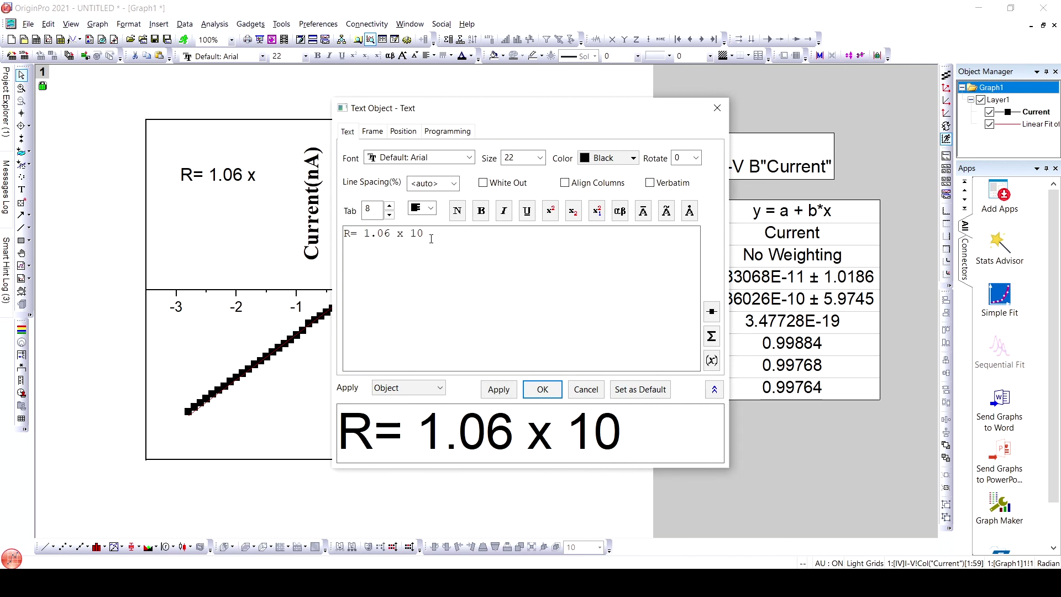
text(9)
key(shift+Left)
click(551, 211)
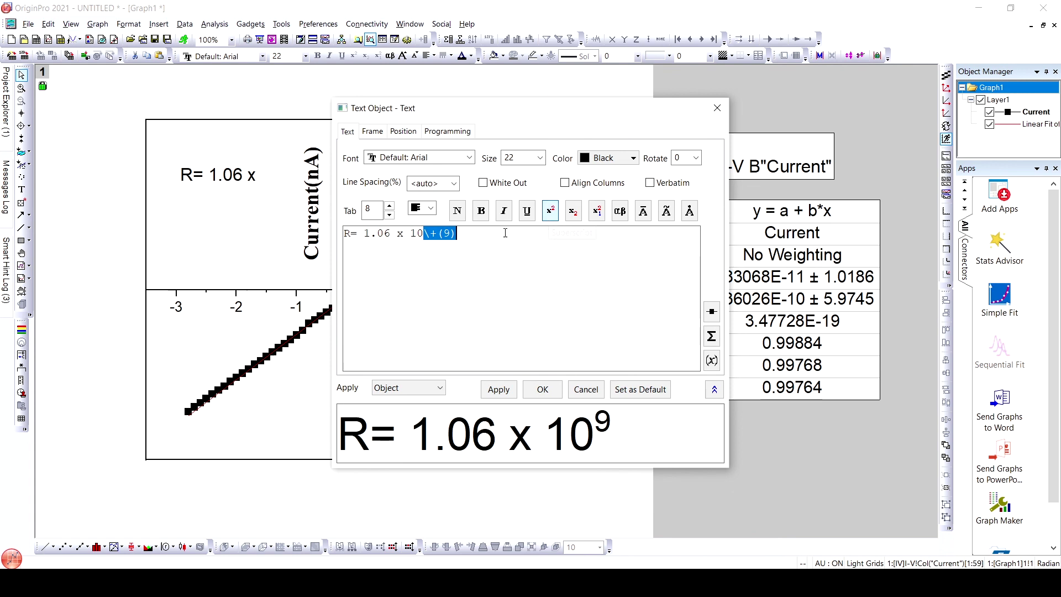
click(472, 236)
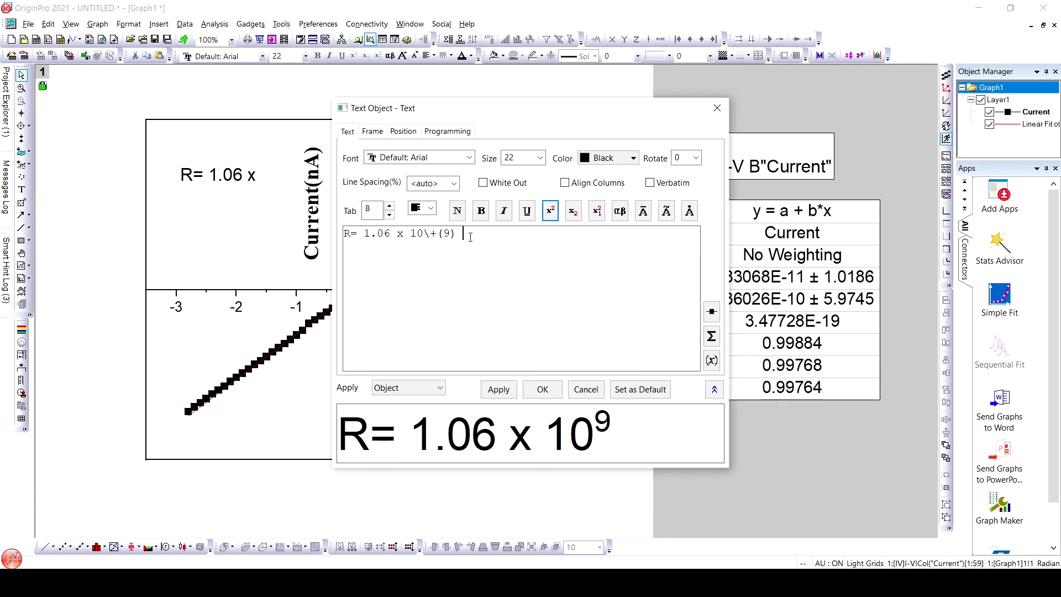
text(W)
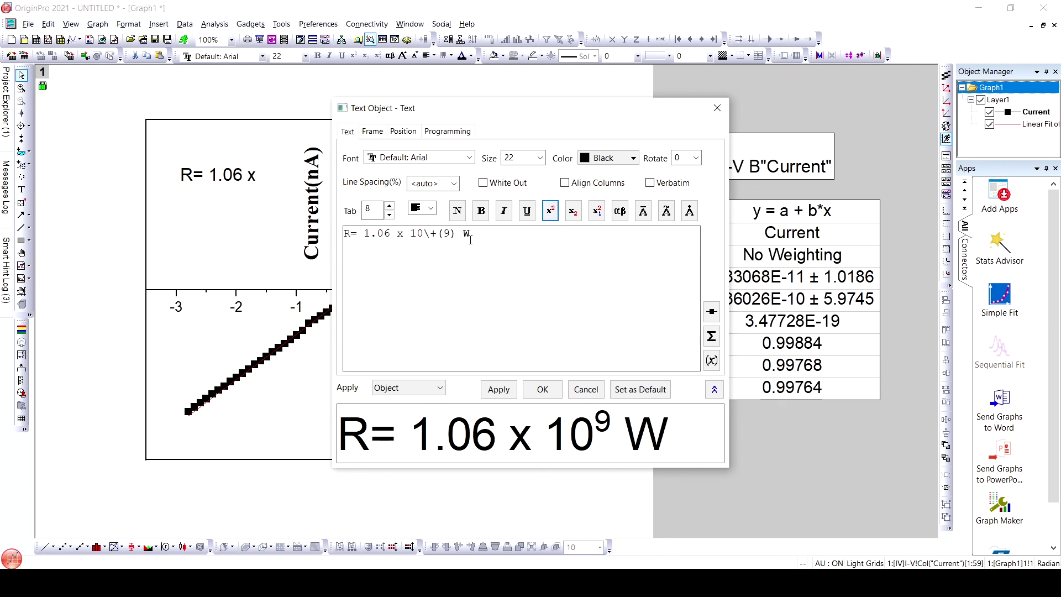
double_click(468, 235)
click(620, 210)
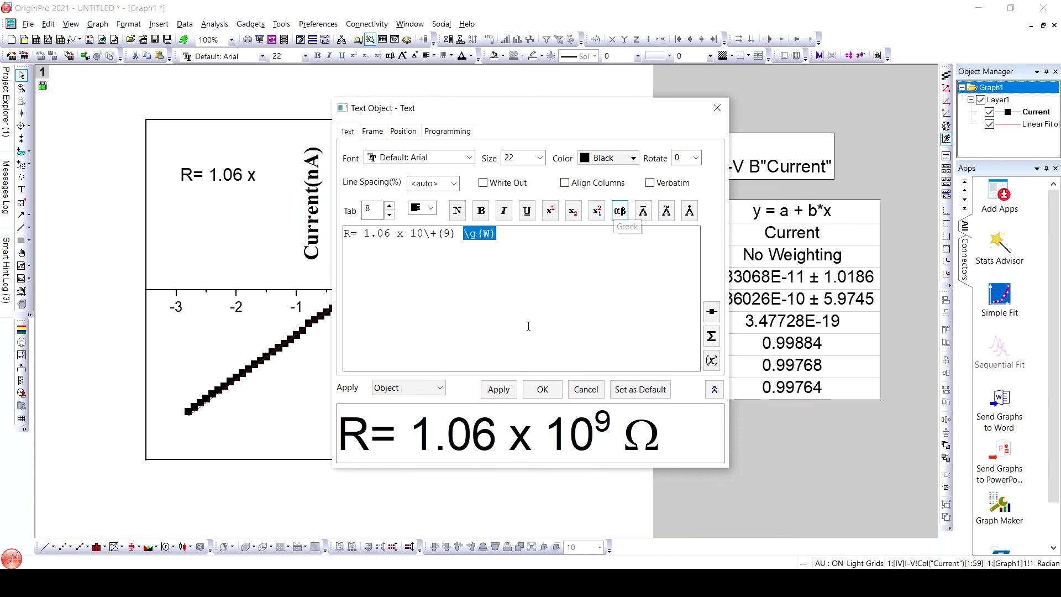
click(542, 390)
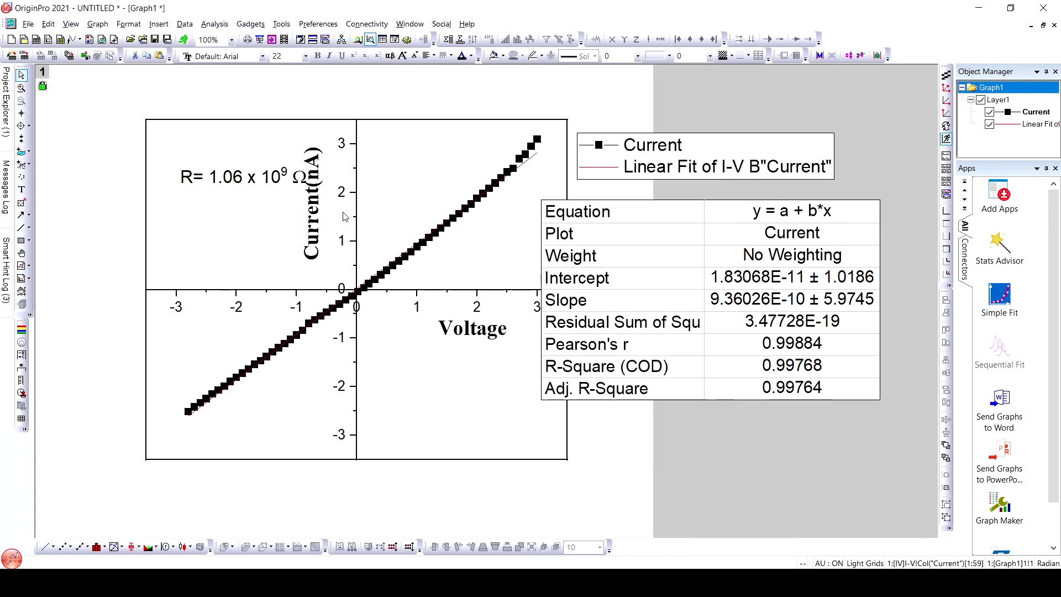
- Nudge the resistance label up-left and shrink the fit statistics table at the right
drag(280, 191, 249, 186)
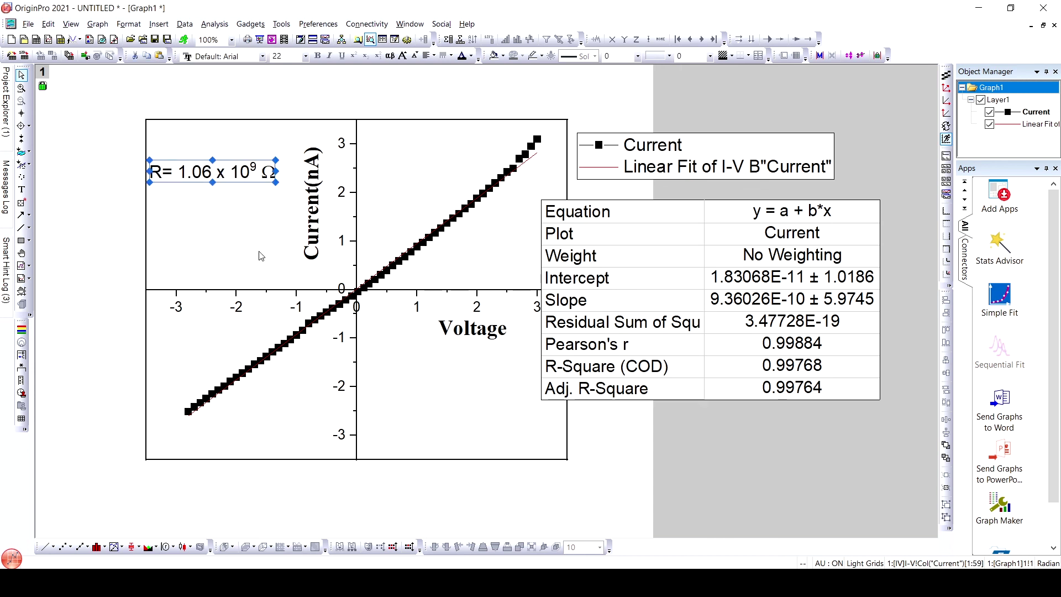
click(613, 238)
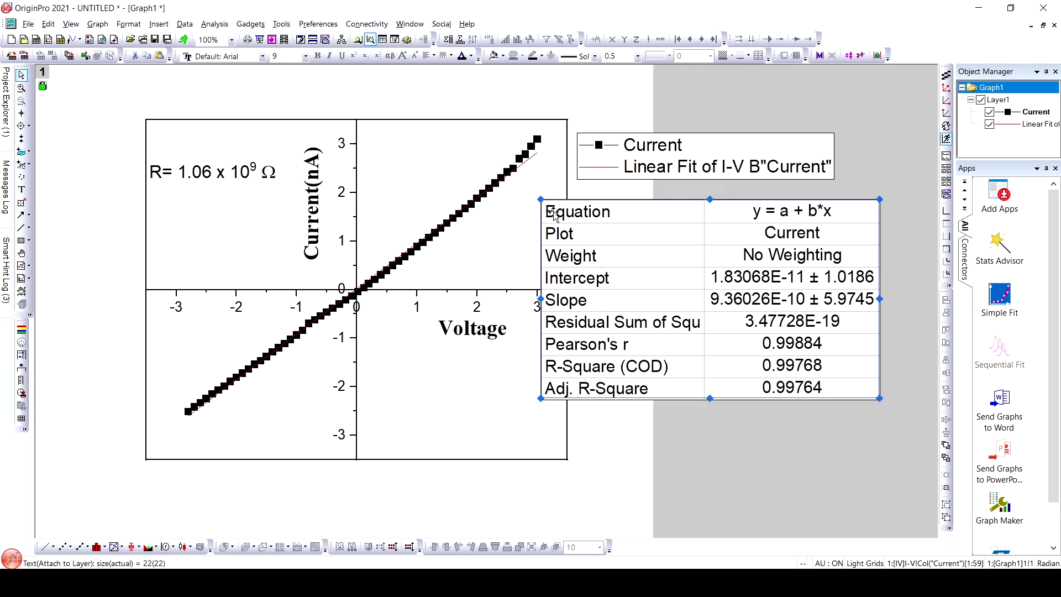
drag(543, 203, 678, 269)
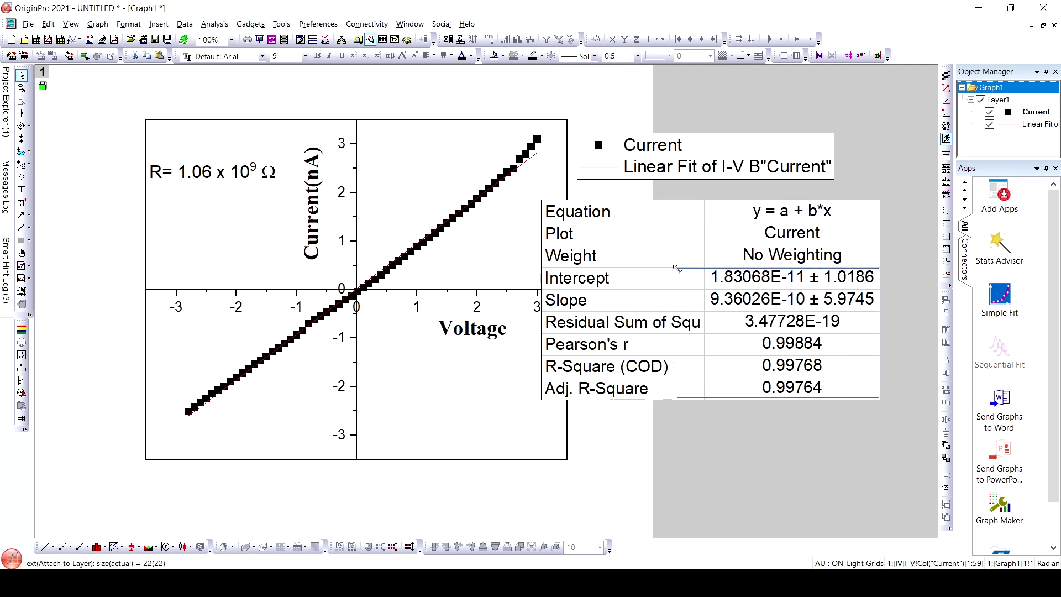